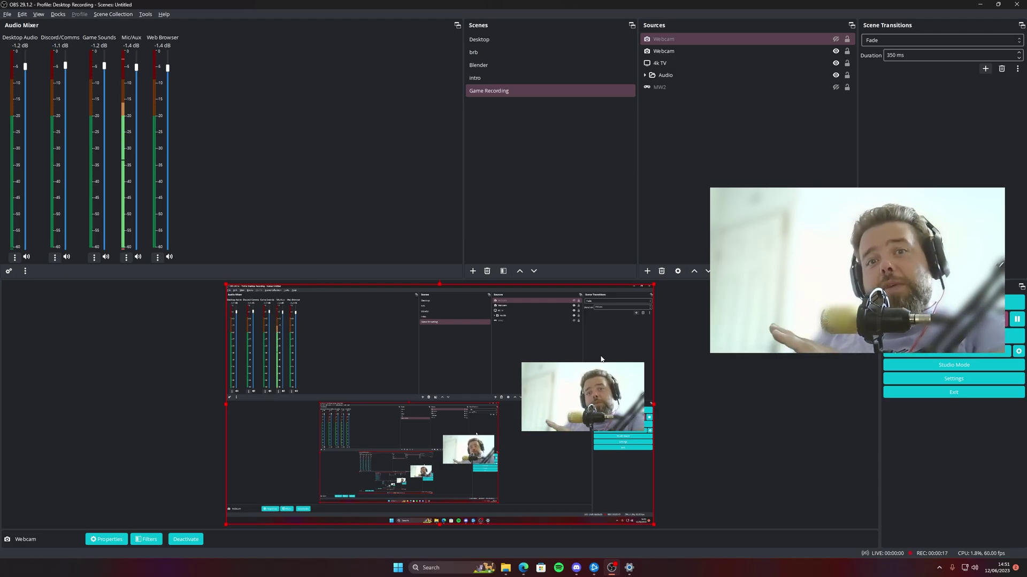
Step: Switch to Microsoft Edge and view the OBS Studio website at obsproject.com
left_click(979, 5)
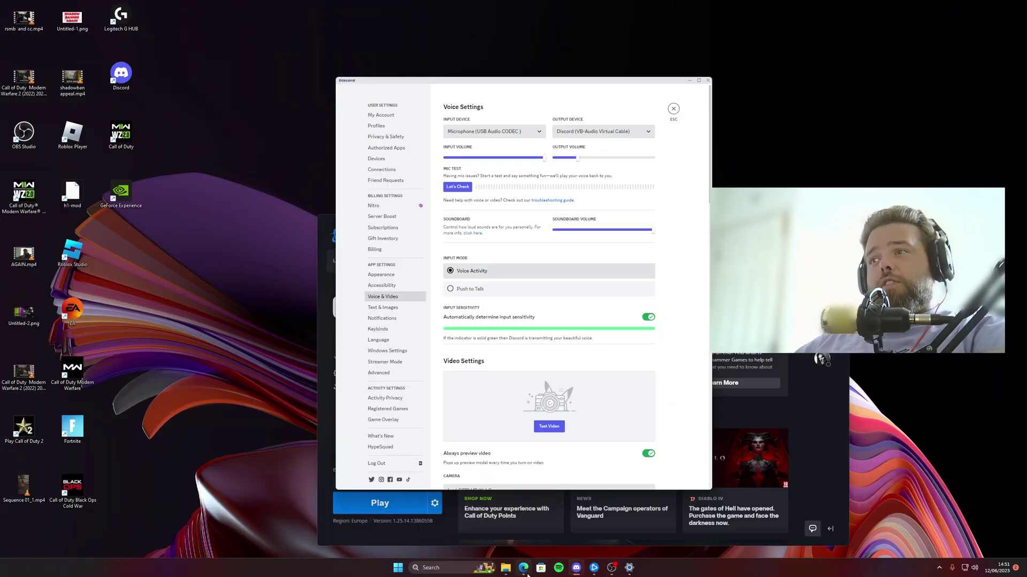
left_click(523, 568)
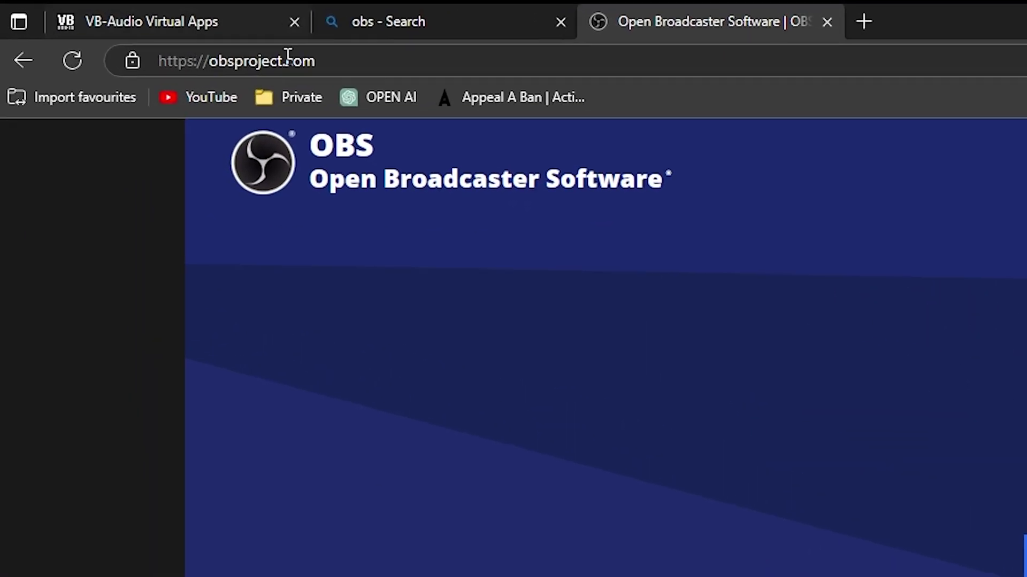
left_click(62, 26)
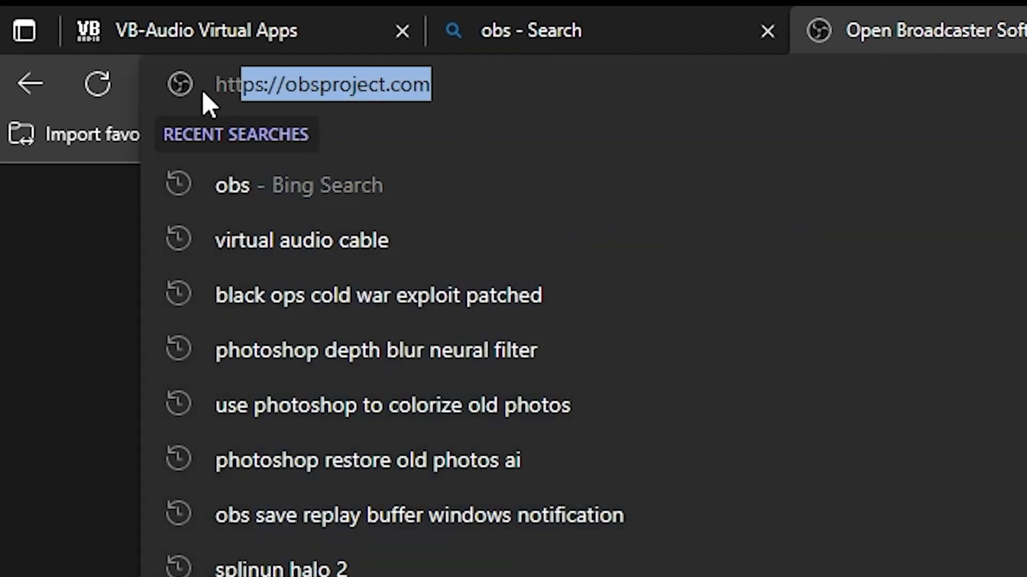
left_click(487, 84)
key("Escape")
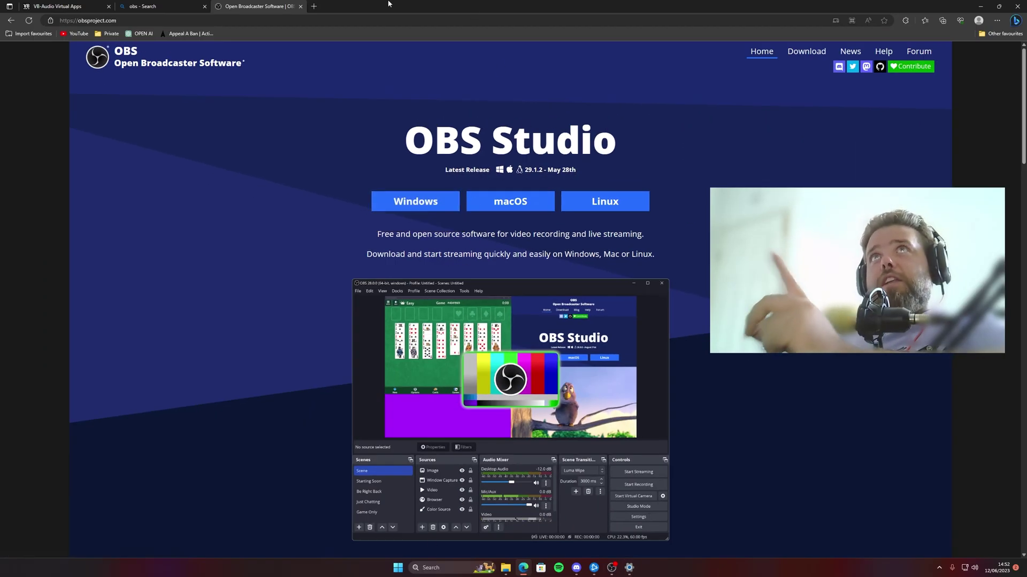
Step: Show the VB-Audio Virtual Cable page and its address, vb-audio.com/Cable
left_click(48, 7)
scroll(510, 294, "up", 10)
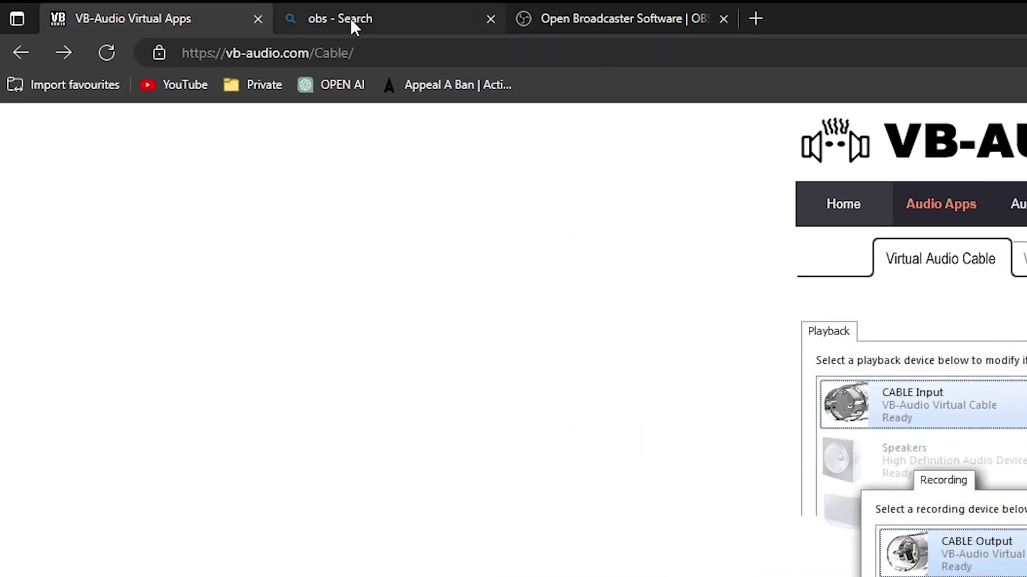
left_click(140, 62)
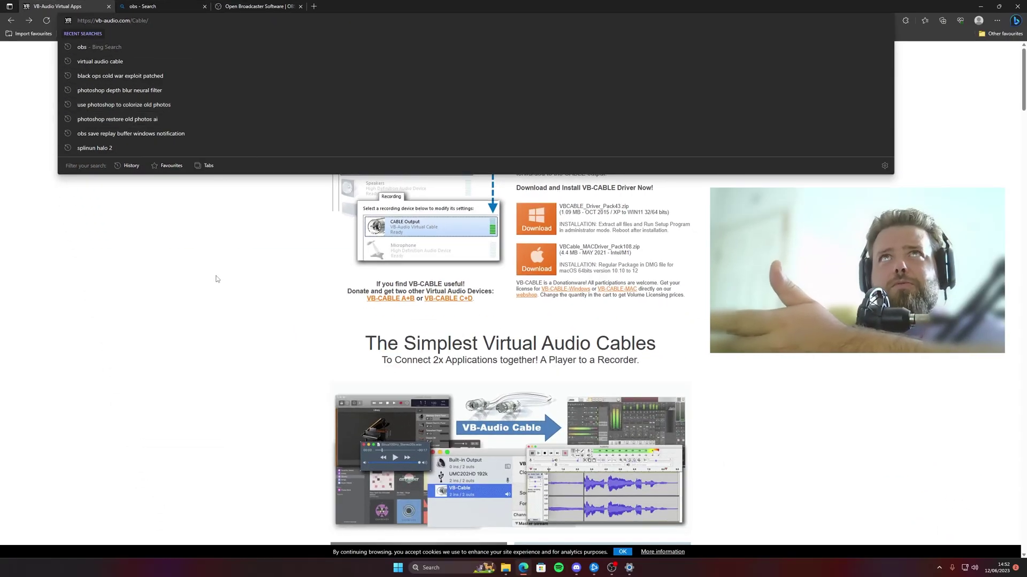
left_click(230, 242)
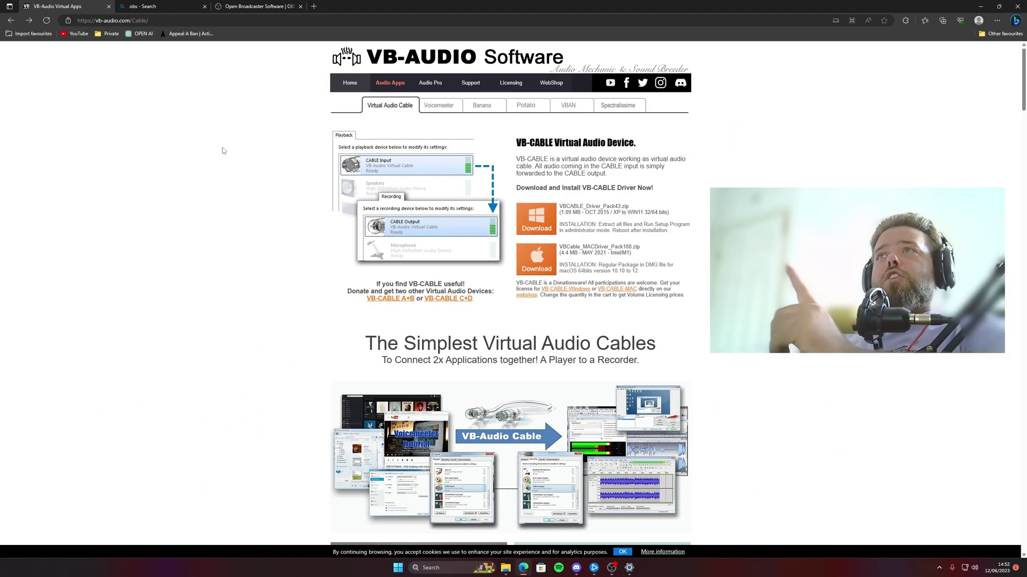
Step: Open the Windows donation page for VB-Cable A+B and examine its licence prices
scroll(223, 151, "down", 10)
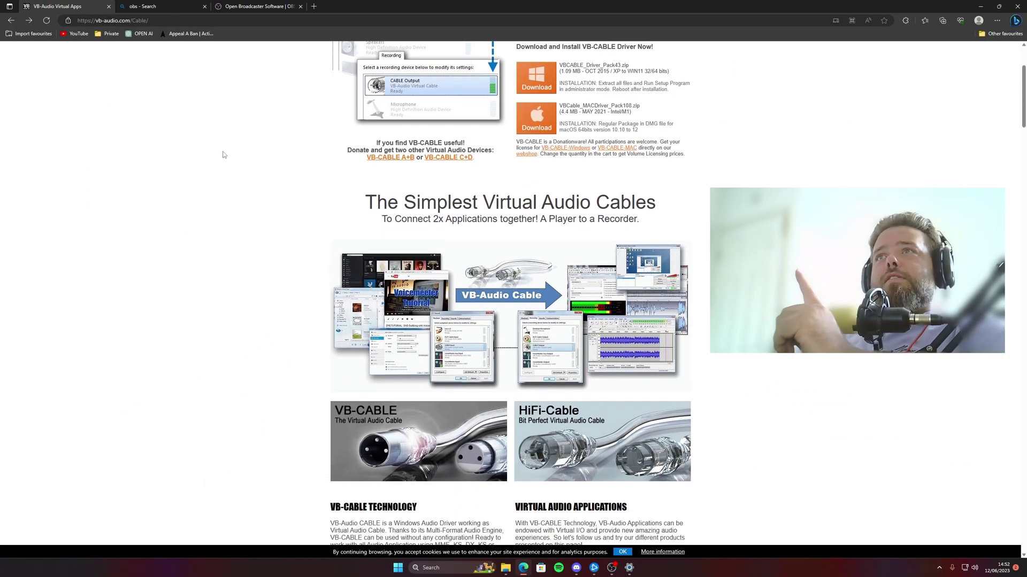
scroll(223, 156, "down", 3)
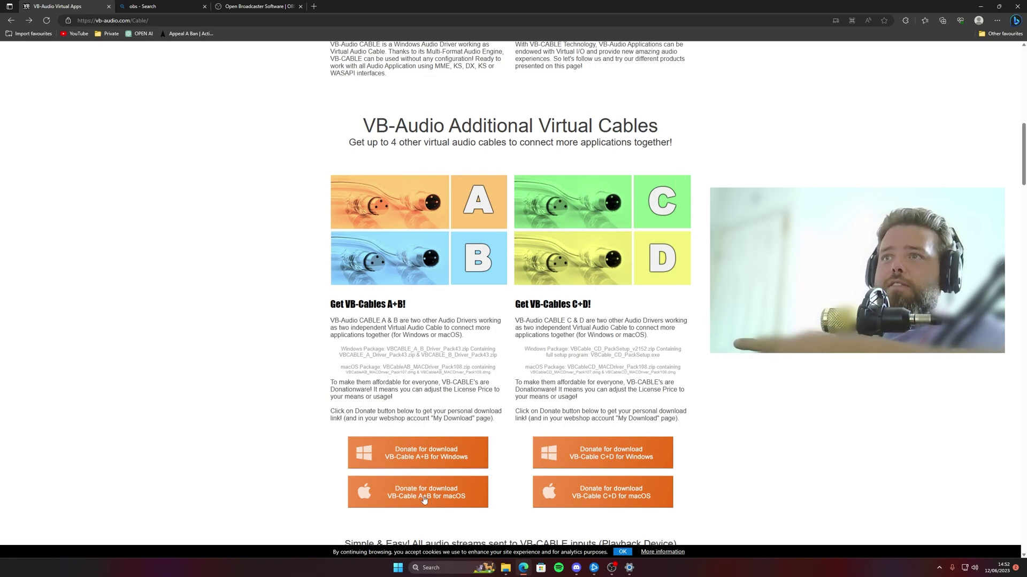
left_click(435, 465)
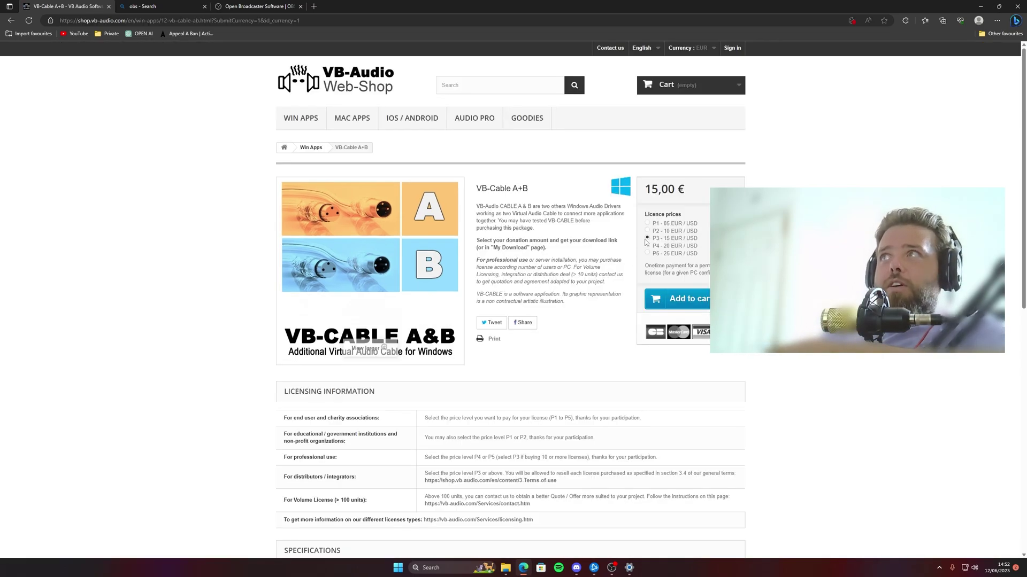
left_click_drag(659, 223, 697, 224)
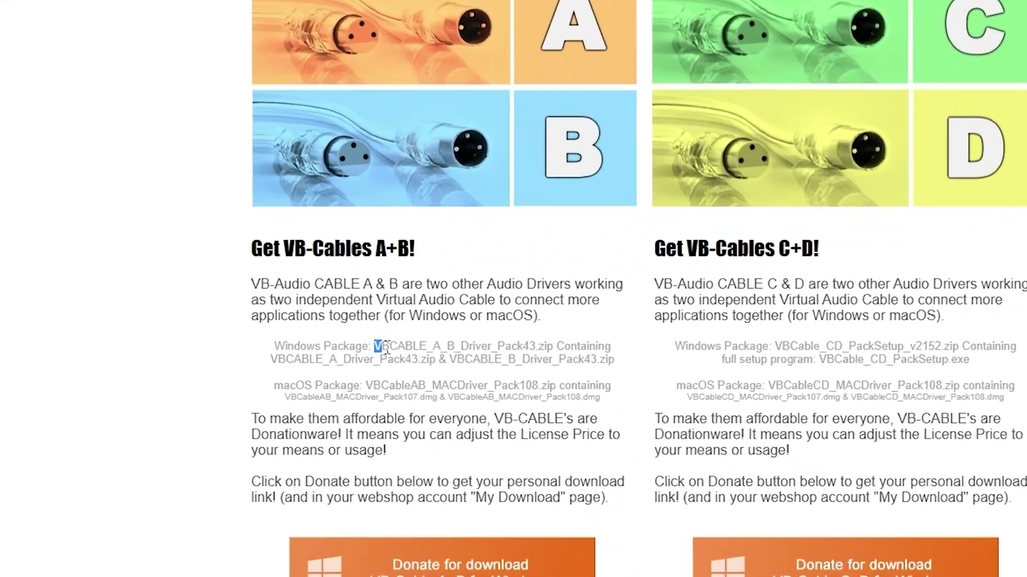
Step: Examine the Windows package names and download options for VB-Cables A+B and C+D on the VB-Audio page
left_click_drag(389, 349, 467, 351)
left_click_drag(693, 349, 694, 349)
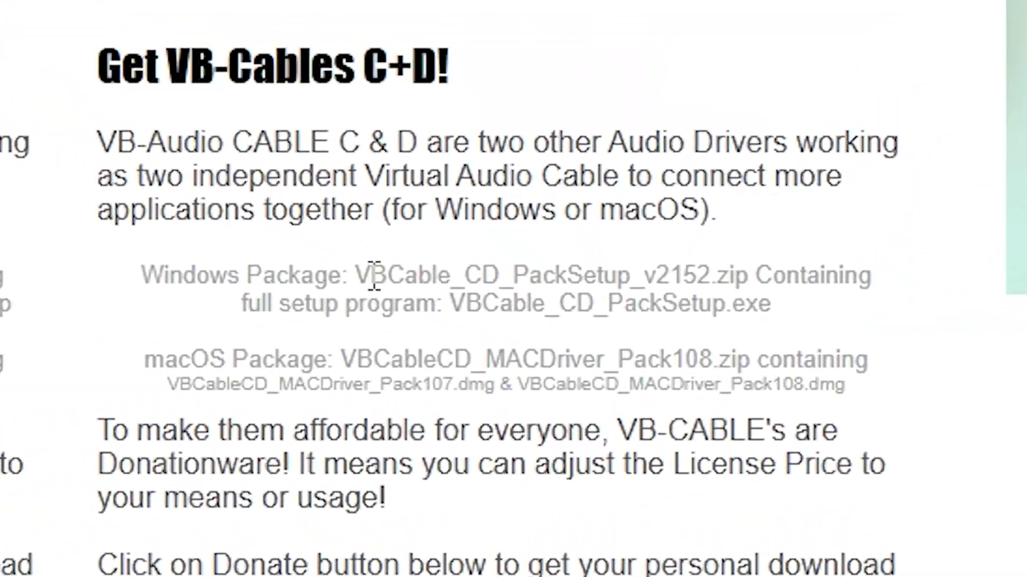
left_click_drag(571, 348, 659, 349)
left_click(761, 277)
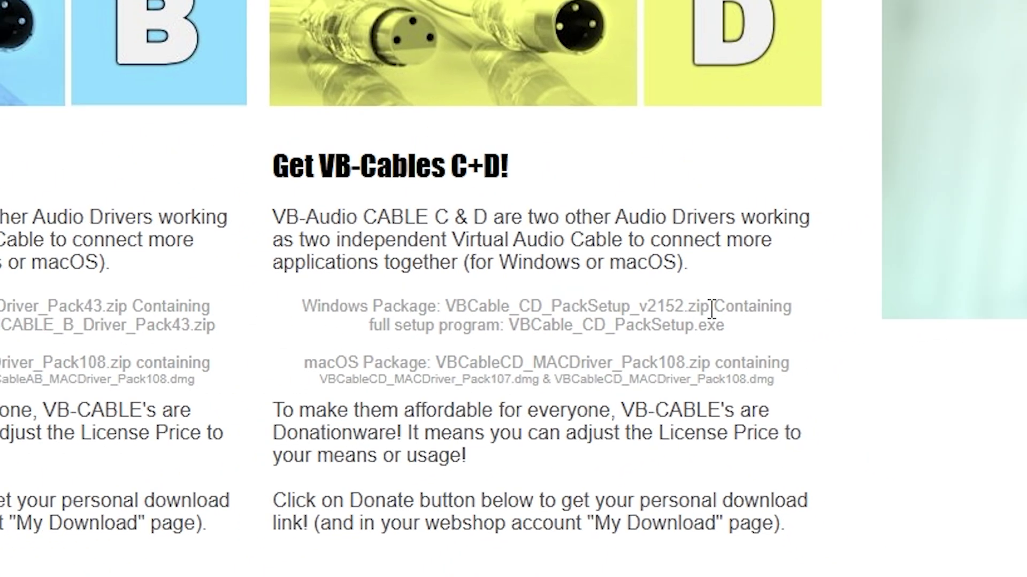
scroll(897, 376, "down", 2)
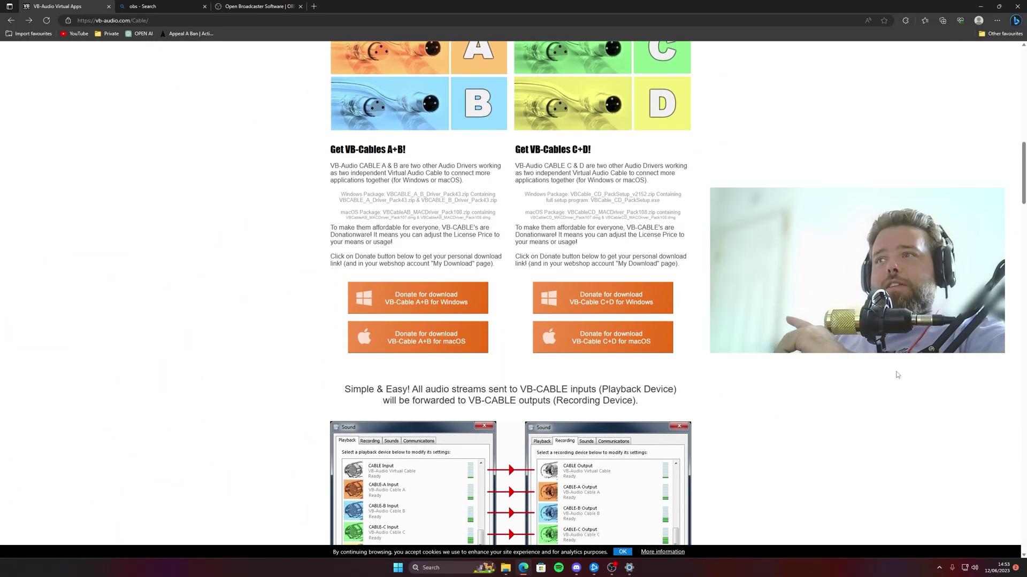
scroll(897, 375, "down", 3)
scroll(503, 276, "up", 5)
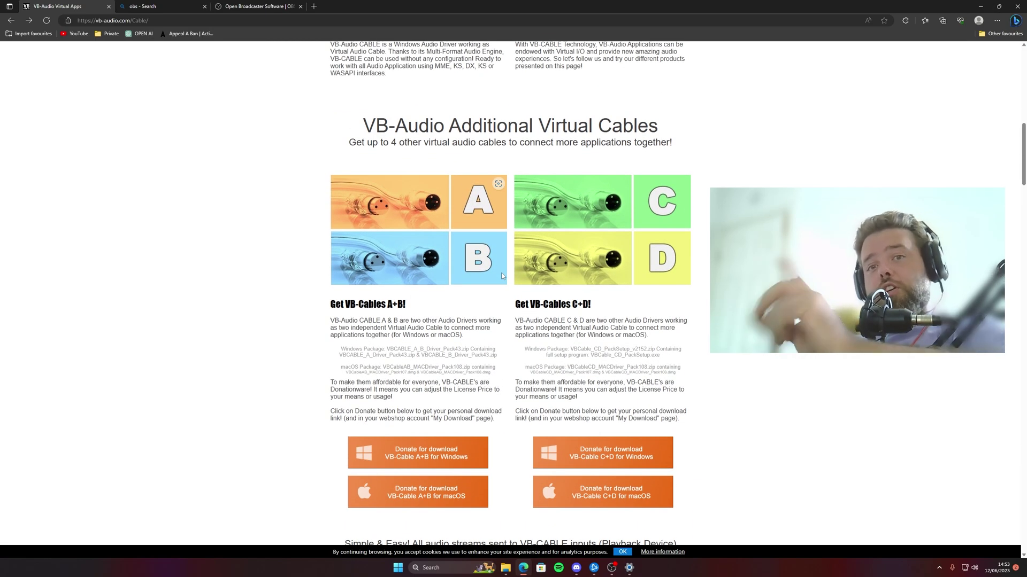
Step: Switch back to OBS Studio
mouse_move(633, 572)
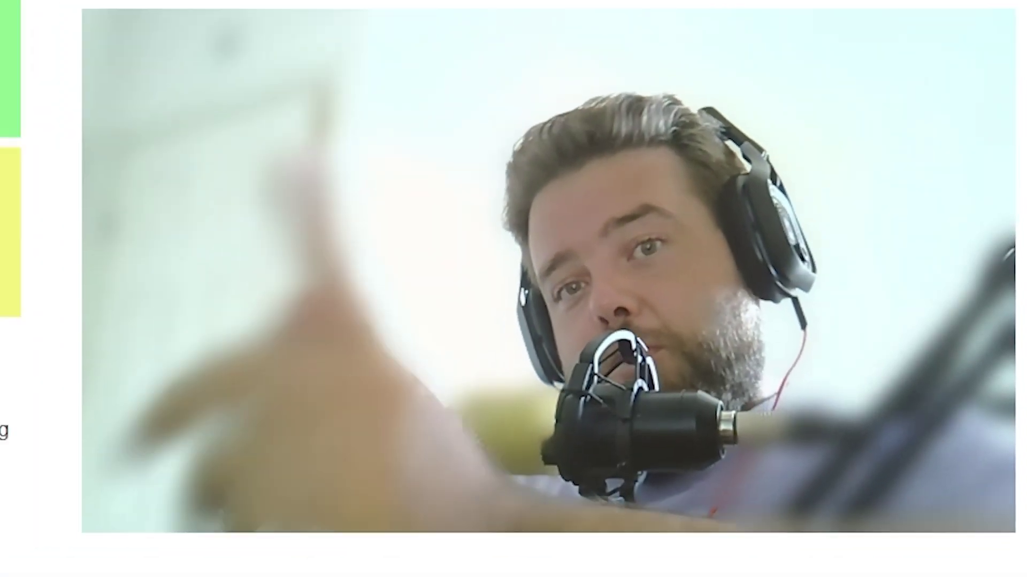
mouse_move(577, 572)
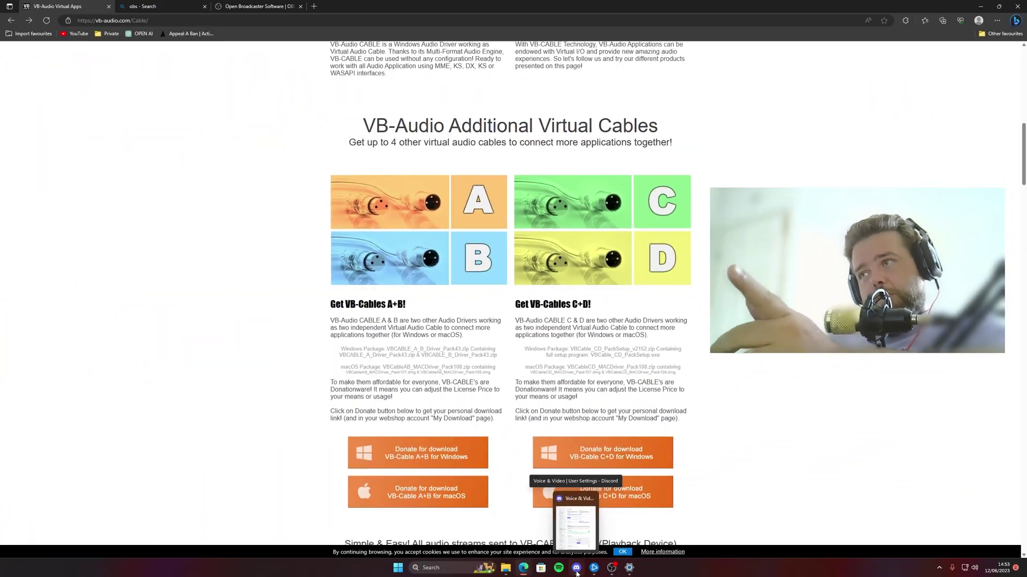
left_click(613, 570)
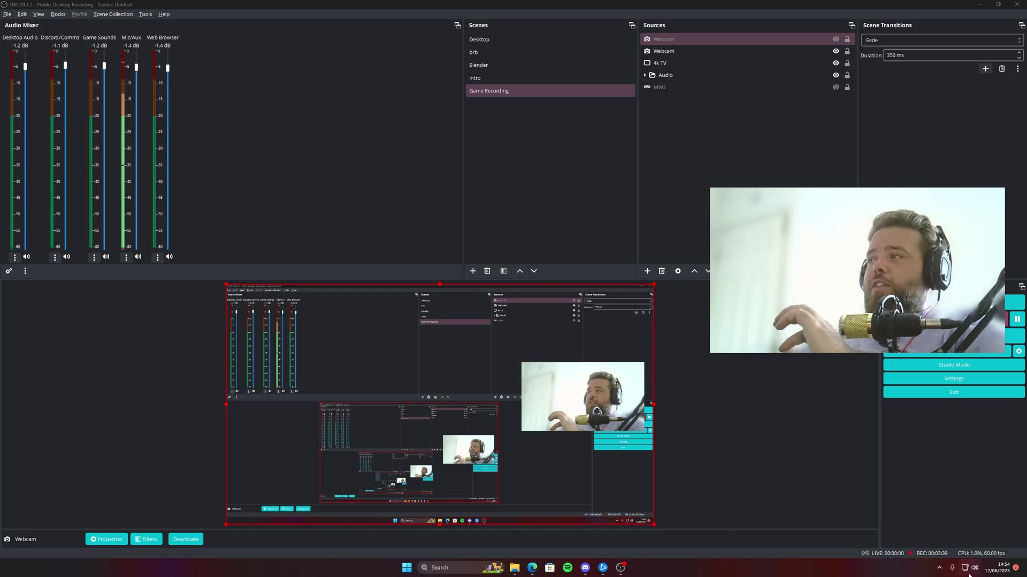
Step: Open the Windows sound settings, bring up the classic Sound dialog from More sound settings, and move it to mid-screen
key("super")
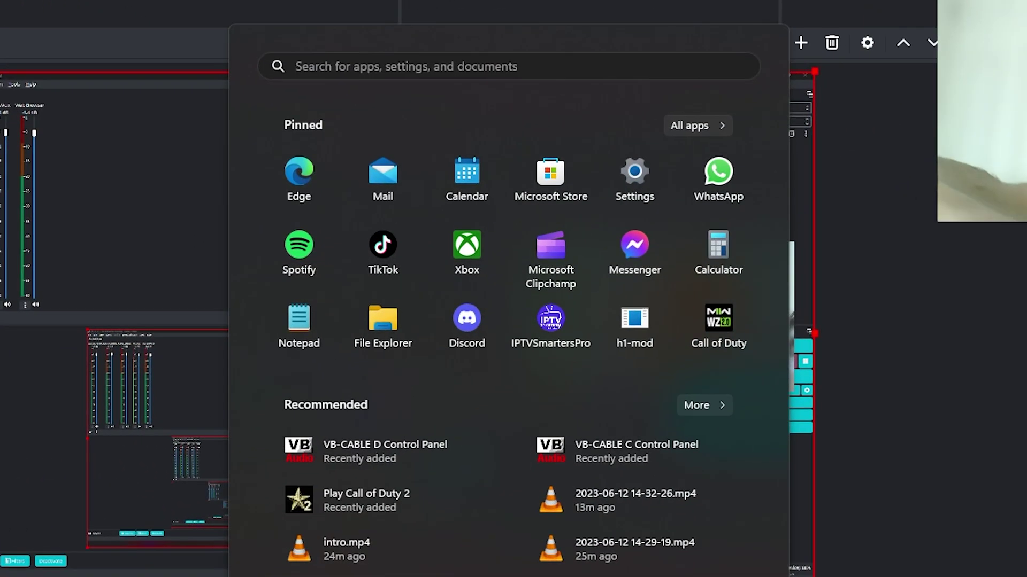
type("sound")
key("Return")
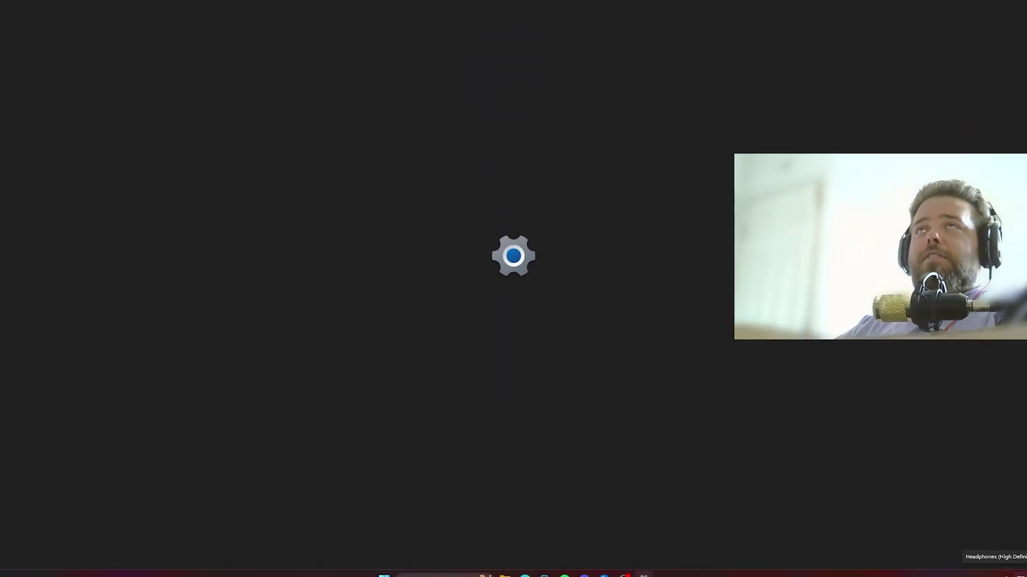
scroll(583, 335, "down", 10)
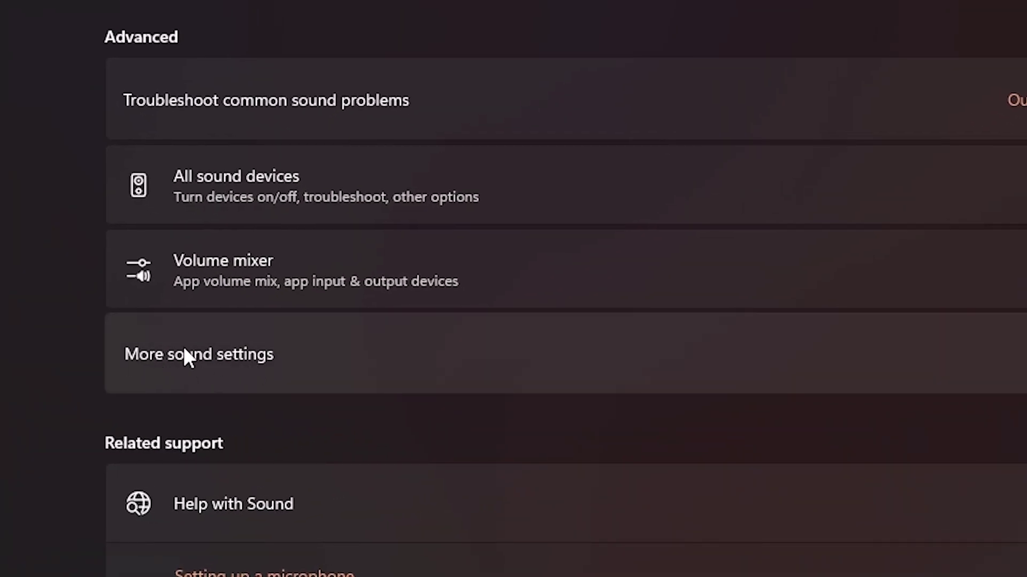
left_click(358, 350)
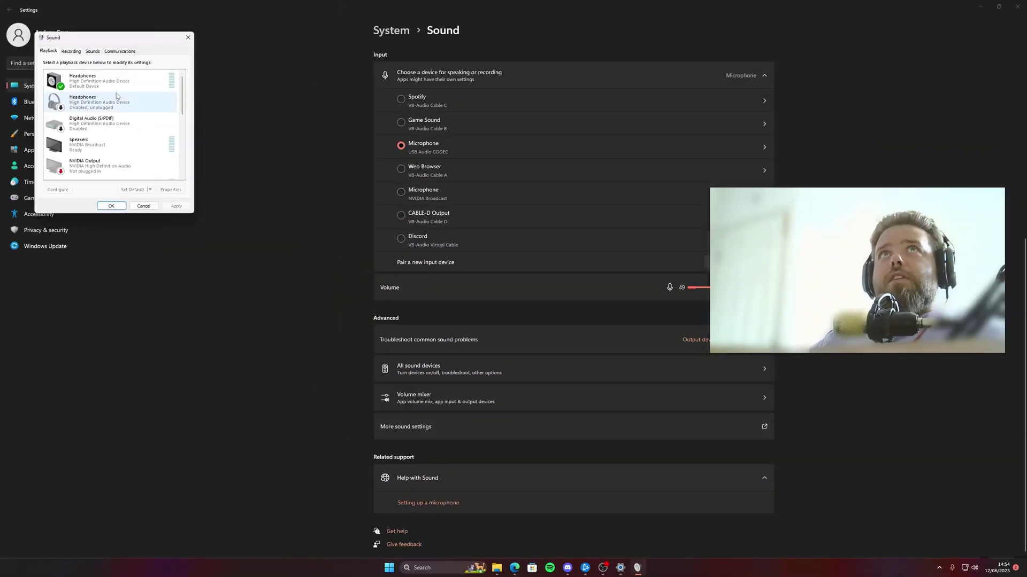
left_click_drag(99, 37, 524, 283)
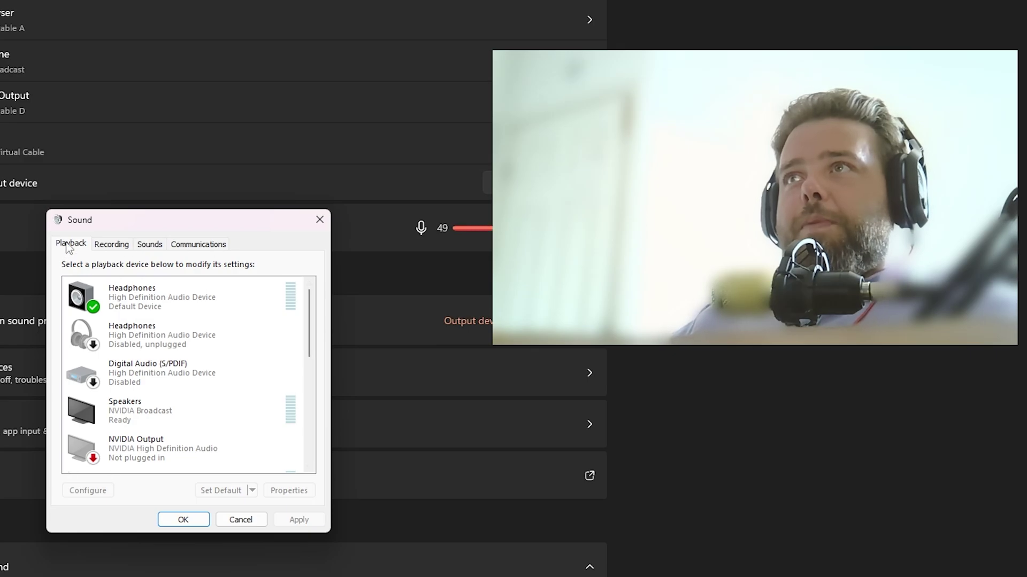
Step: Review the VB-Audio virtual cable entries among the playback and recording devices in the Sound dialog
left_click(120, 245)
left_click(185, 247)
left_click(152, 246)
left_click(66, 245)
left_click(110, 245)
left_click(80, 245)
left_click_drag(311, 316, 315, 422)
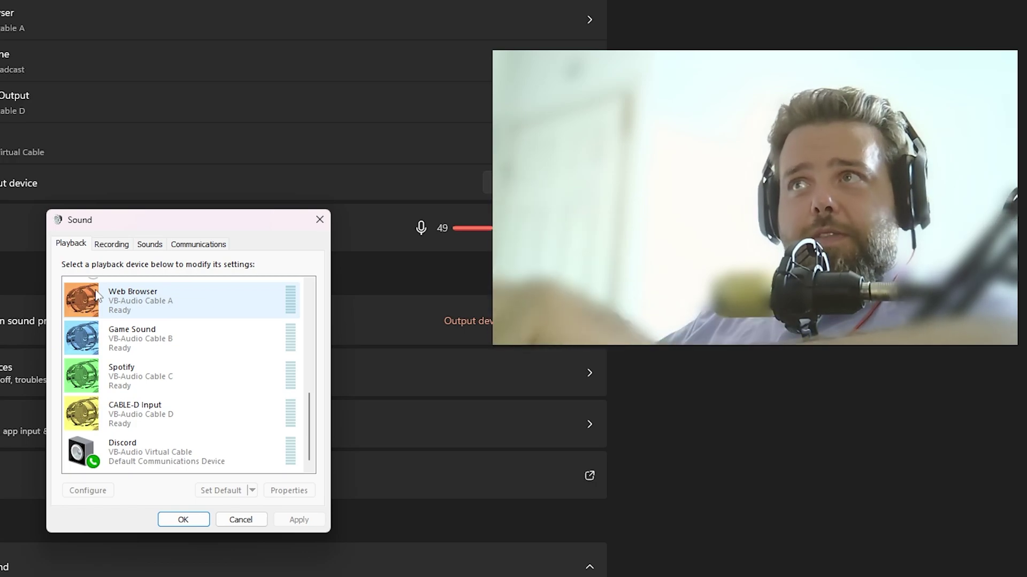
left_click(111, 244)
scroll(304, 366, "down", 2)
scroll(304, 366, "down", 3)
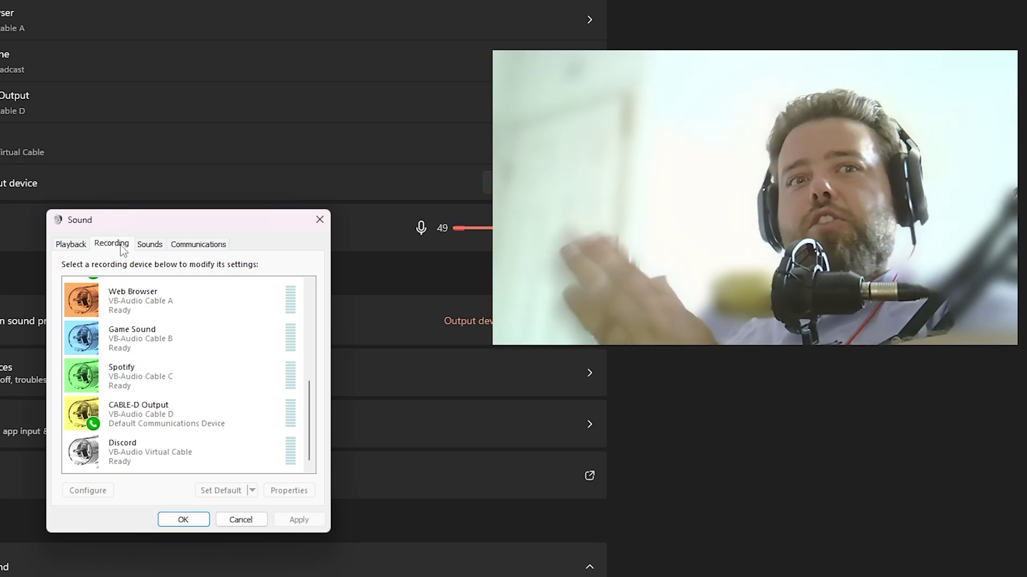
Step: Compare the Web Browser (VB-Audio Cable A) playback device with its matching recording device
left_click(81, 249)
left_click(83, 317)
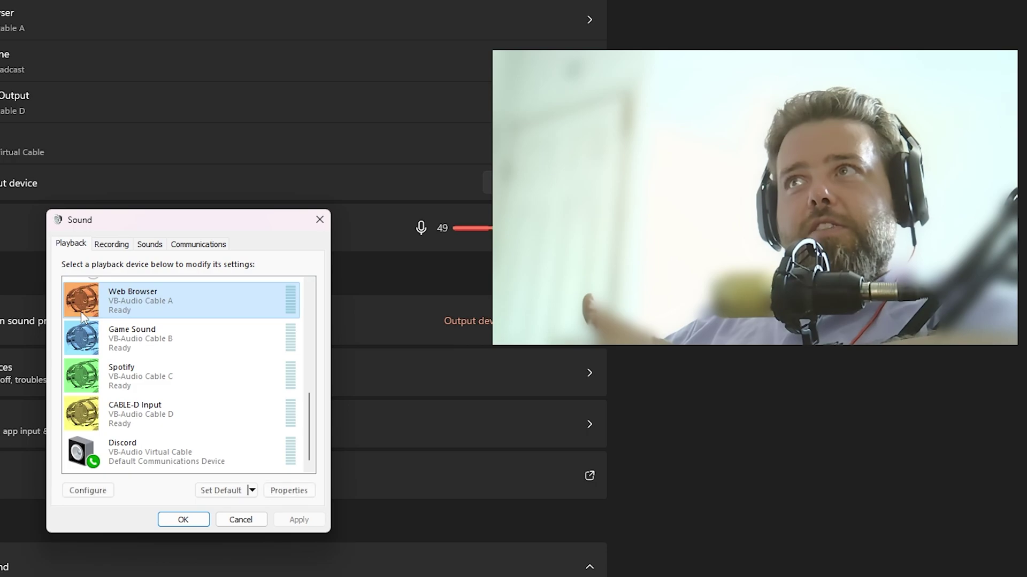
left_click(102, 248)
left_click(155, 300)
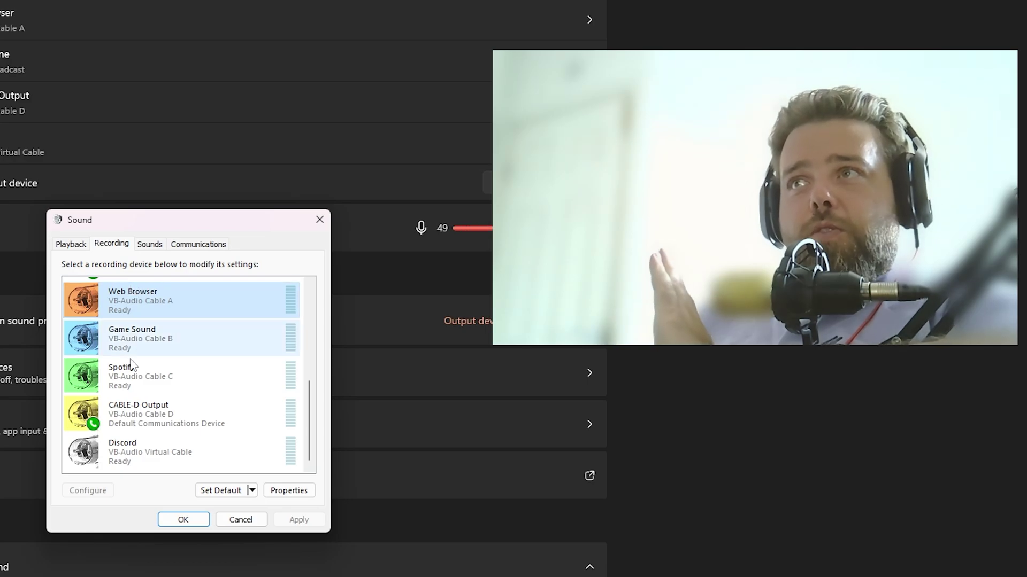
Step: Set the Web Browser (VB-Audio Cable A) recording device's Listen output to Default Playback Device in its properties
right_click(119, 305)
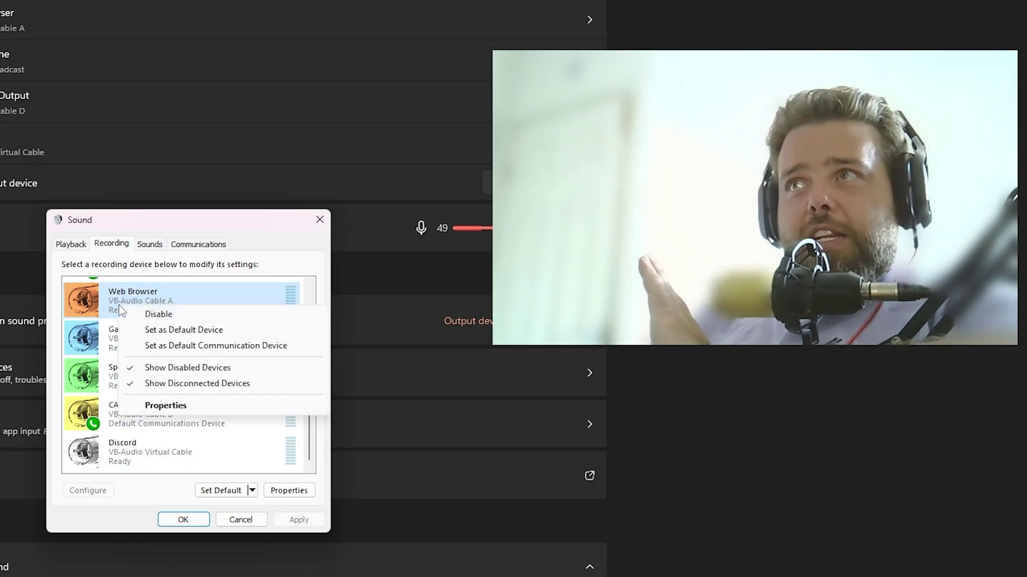
left_click(162, 406)
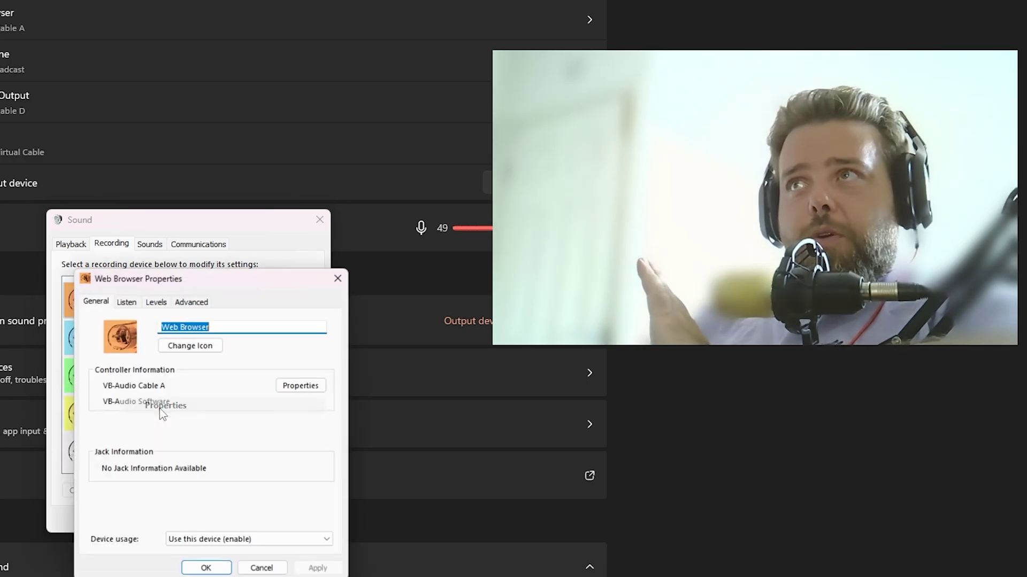
left_click(127, 300)
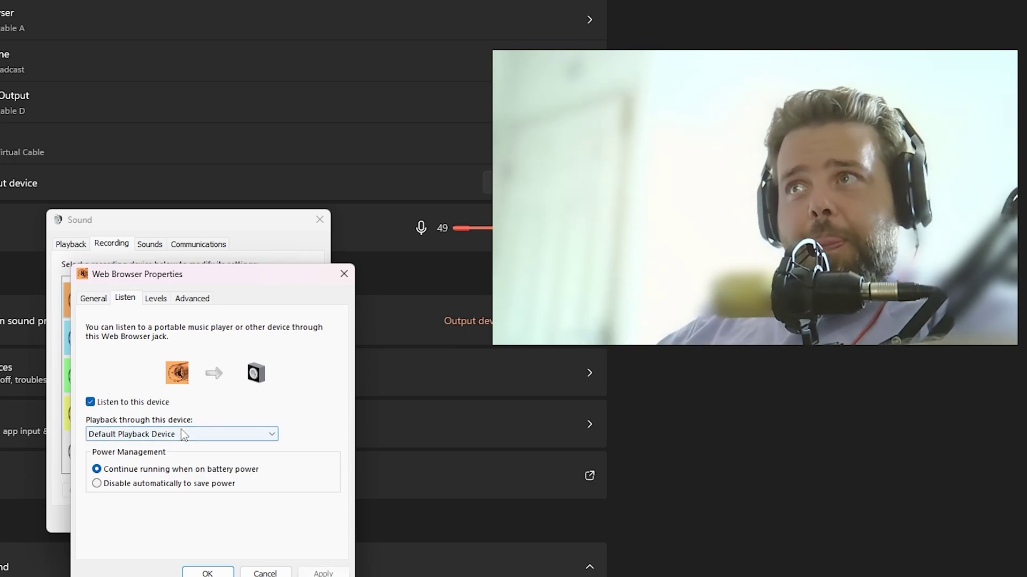
left_click(103, 438)
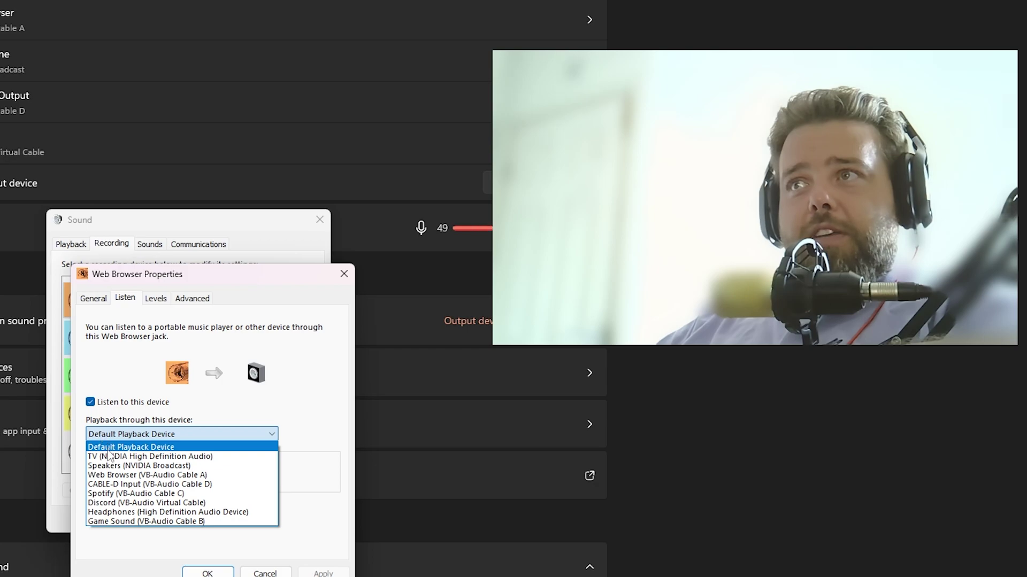
left_click(167, 450)
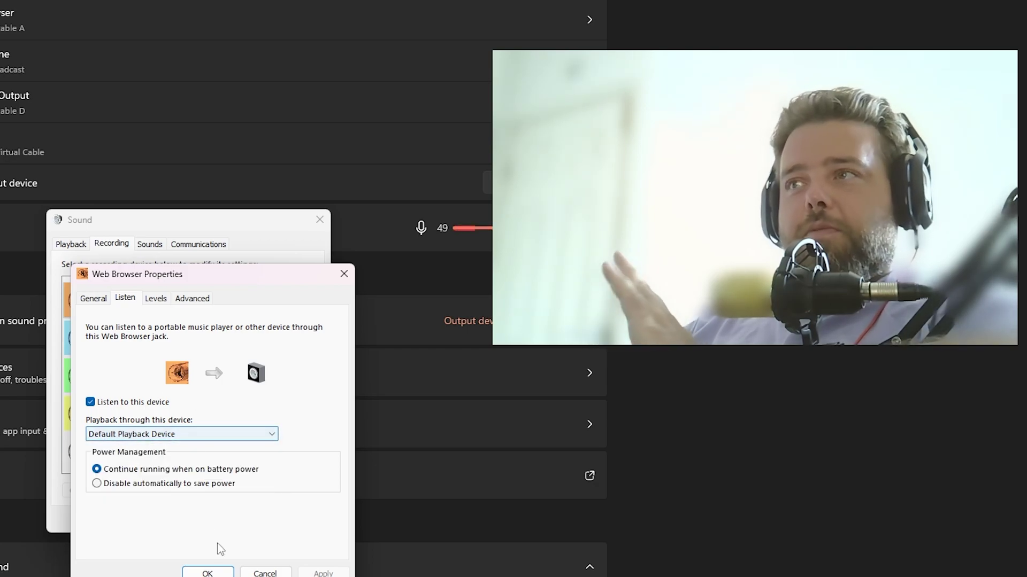
left_click(182, 434)
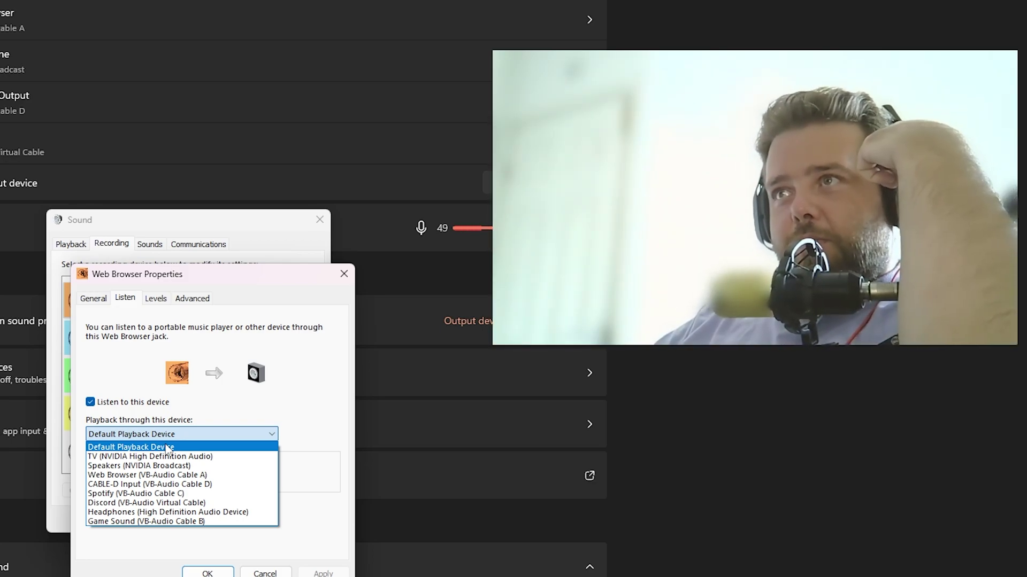
left_click(168, 447)
left_click(204, 572)
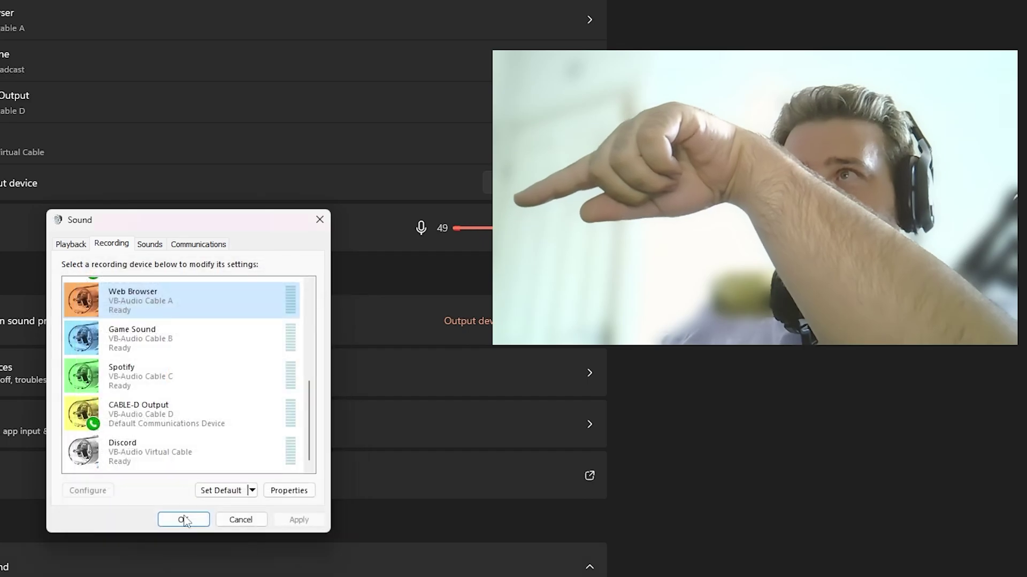
Step: Compare the VB-Audio cable entries between the playback and recording device lists in the Sound dialog
left_click(138, 348)
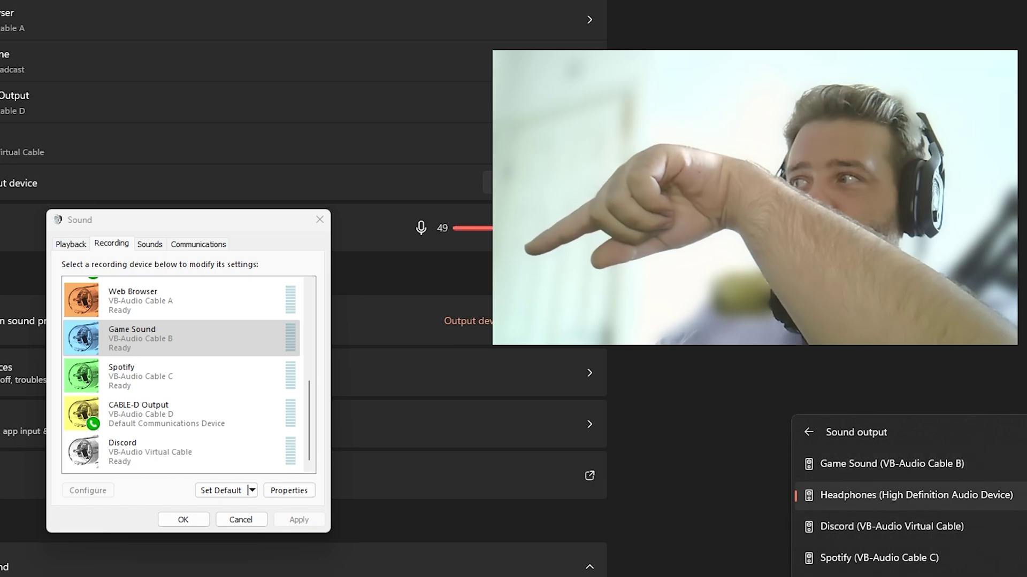
left_click(242, 215)
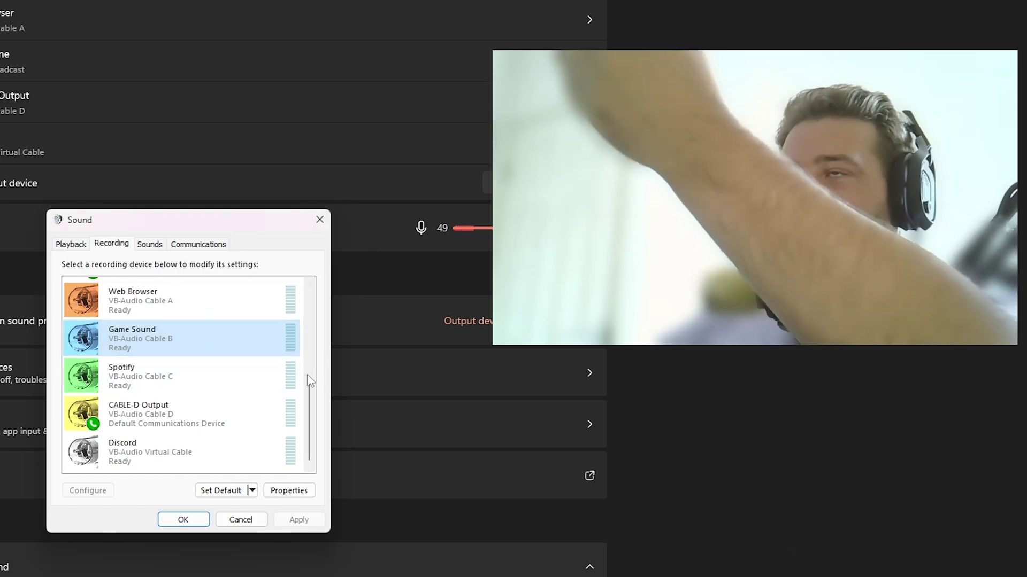
left_click(183, 363)
left_click(166, 296)
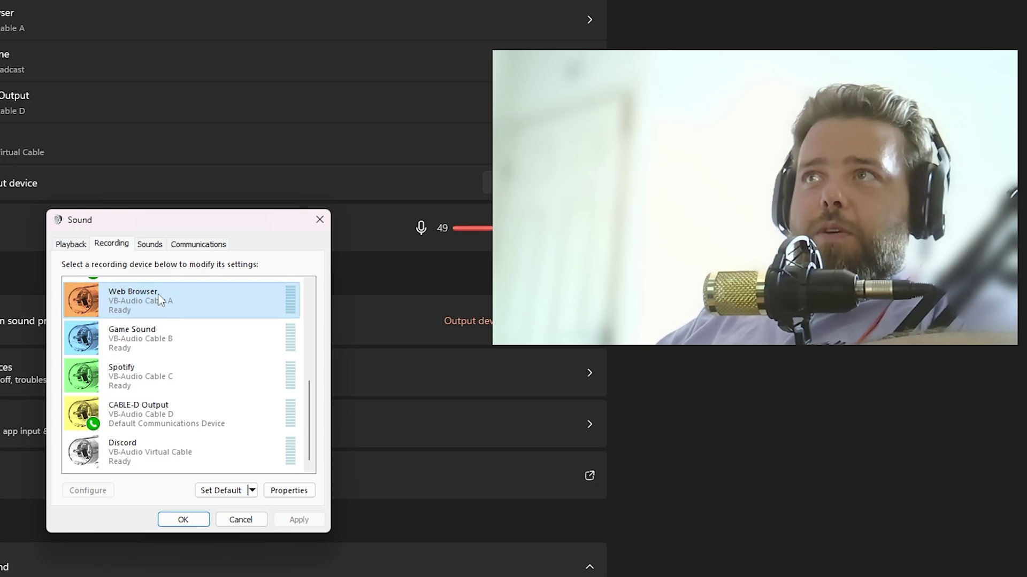
left_click(71, 244)
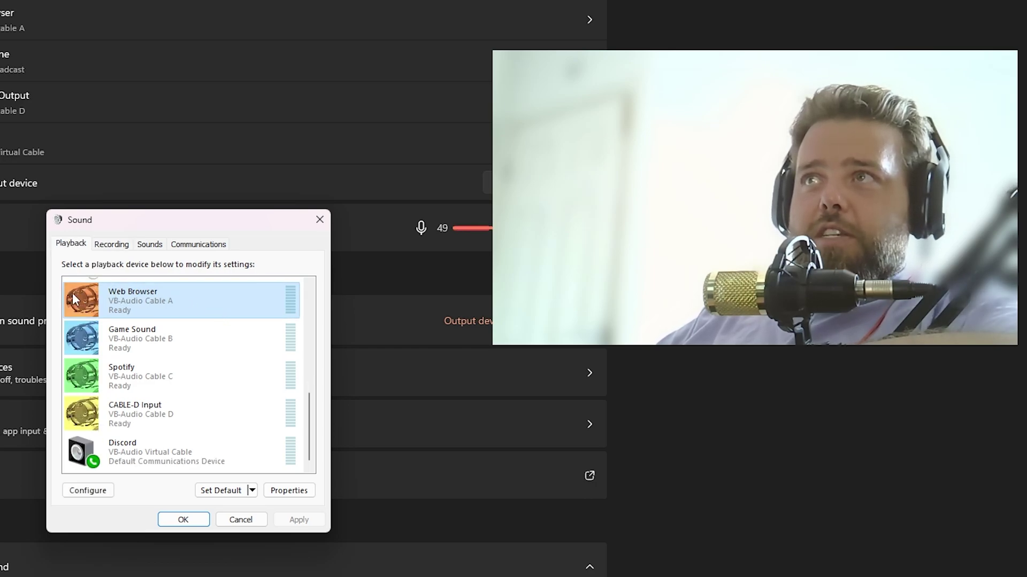
left_click(128, 244)
left_click(80, 244)
left_click(115, 244)
left_click(70, 244)
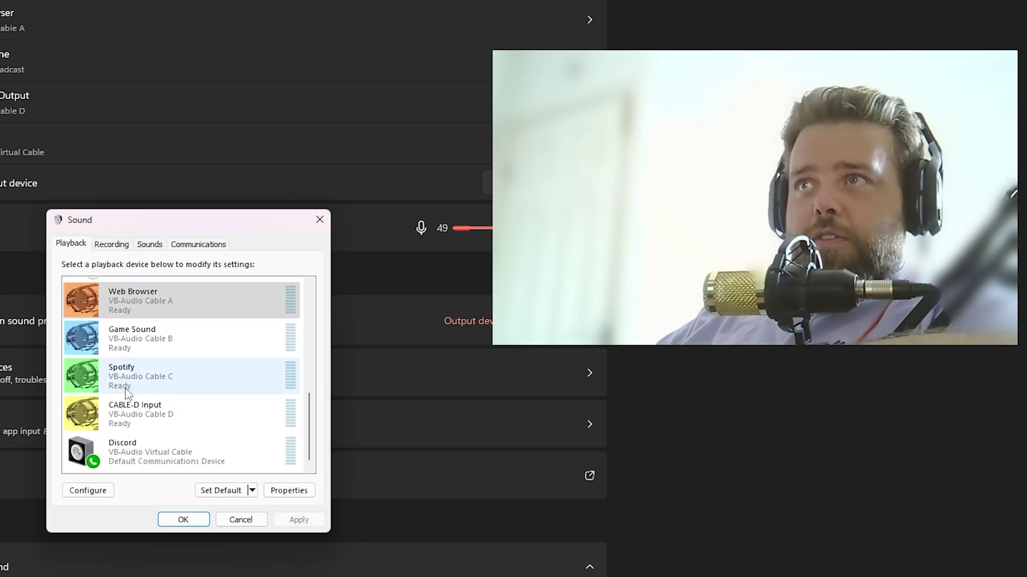
Step: Turn on Listen to this device for the Discord (VB-Audio Virtual Cable) recording device and accept its properties
left_click(138, 454)
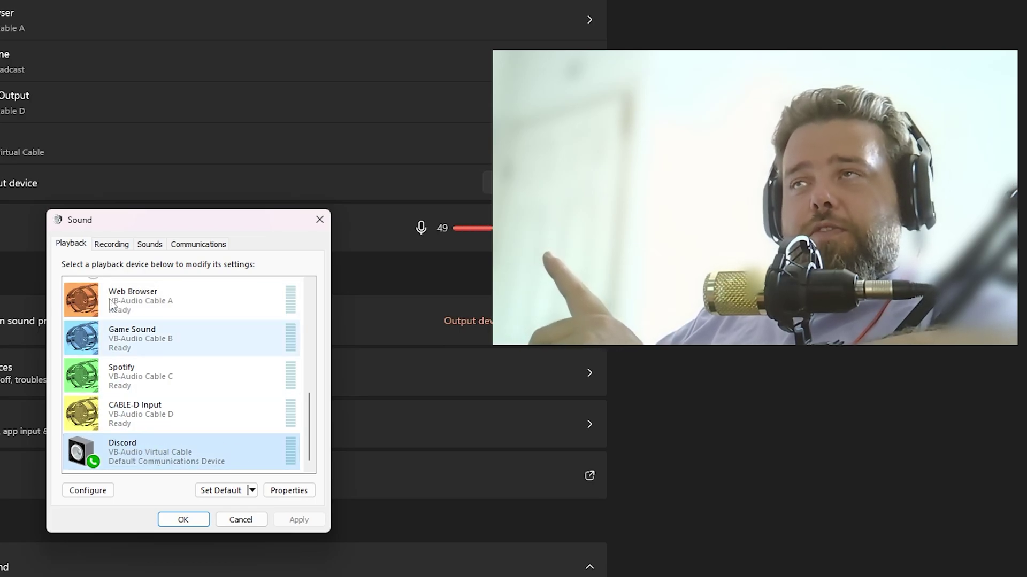
left_click(113, 244)
left_click(123, 452)
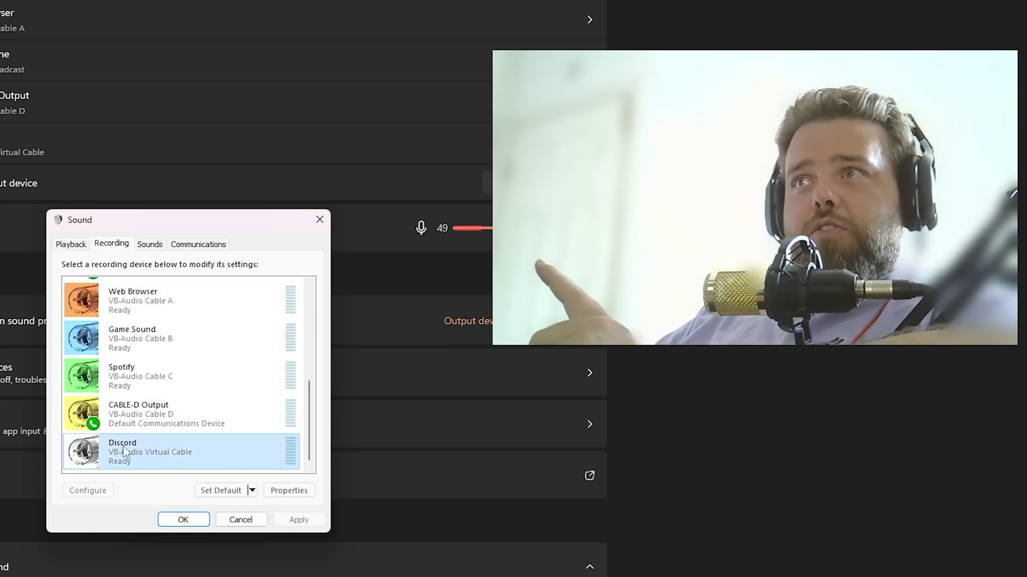
double_click(163, 447)
left_click(124, 298)
left_click(89, 402)
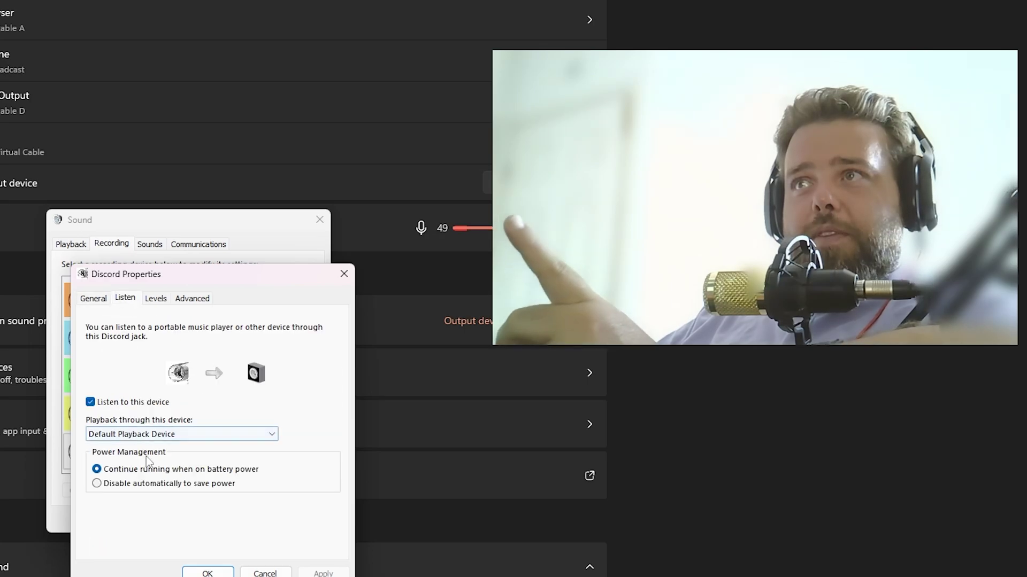
left_click(208, 573)
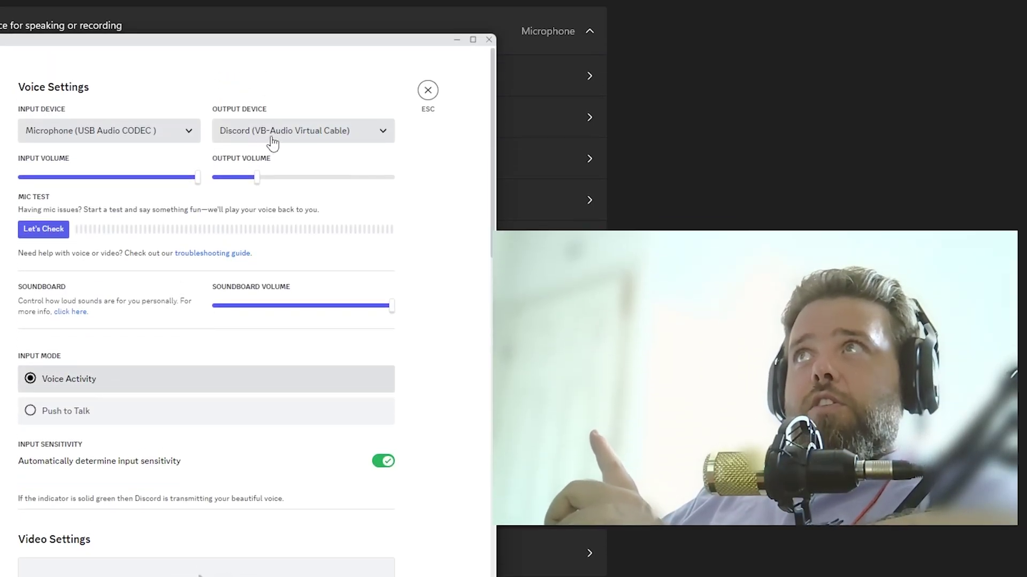
Step: Choose Discord (VB-Audio Virtual Cable) as the output device in Discord's voice settings, close the settings and minimize Discord
left_click(217, 130)
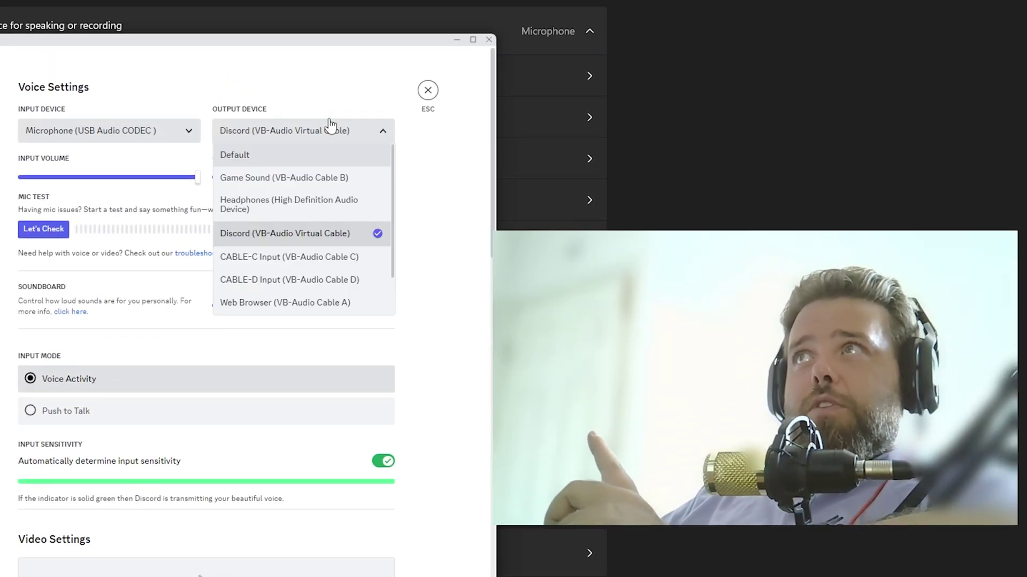
left_click(253, 236)
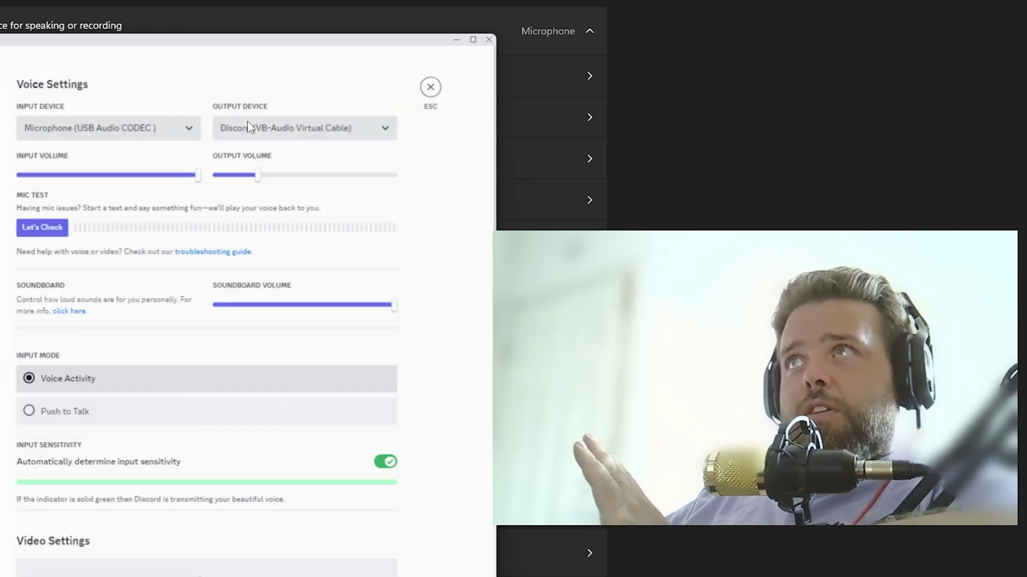
key("Escape")
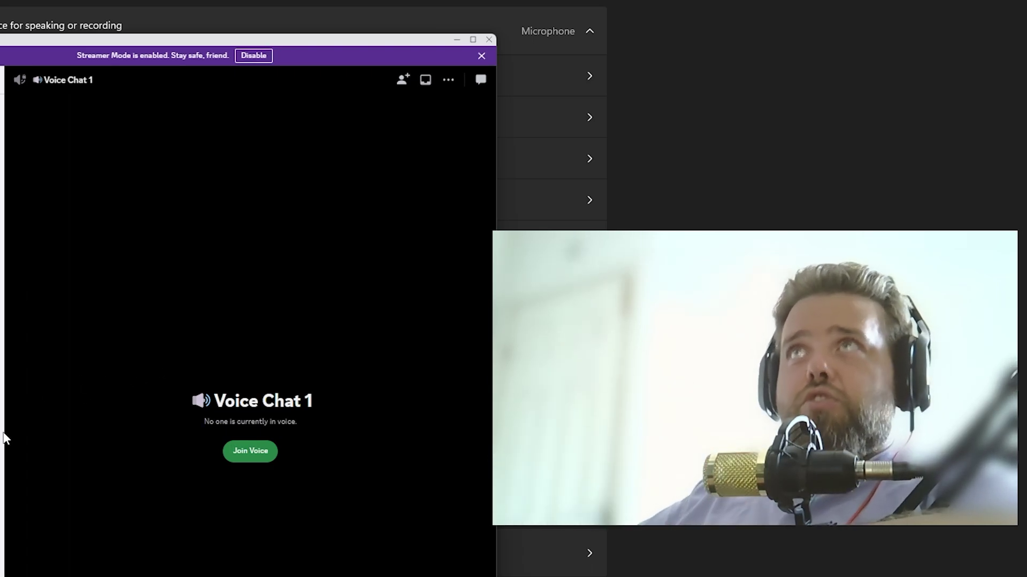
left_click(453, 40)
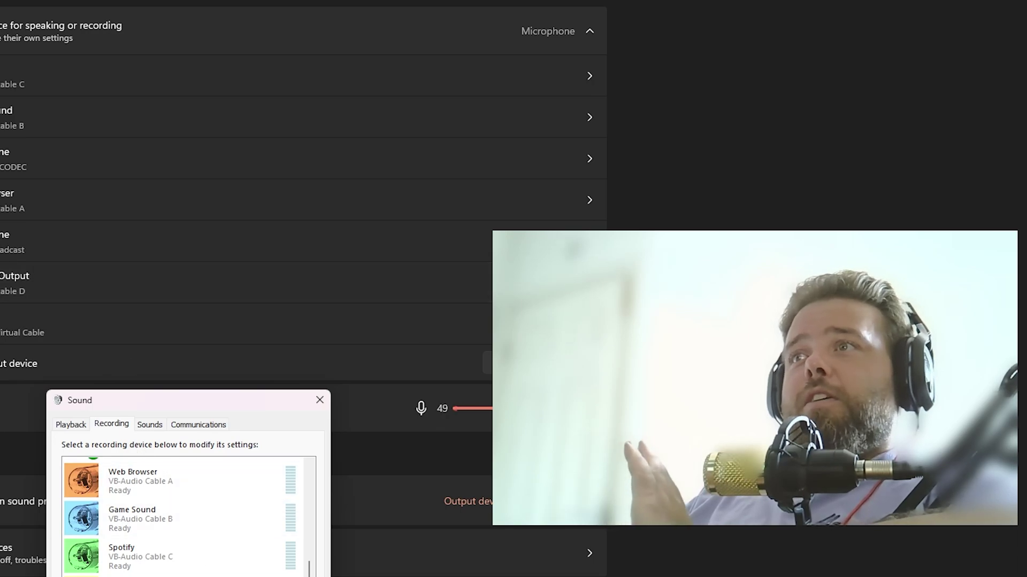
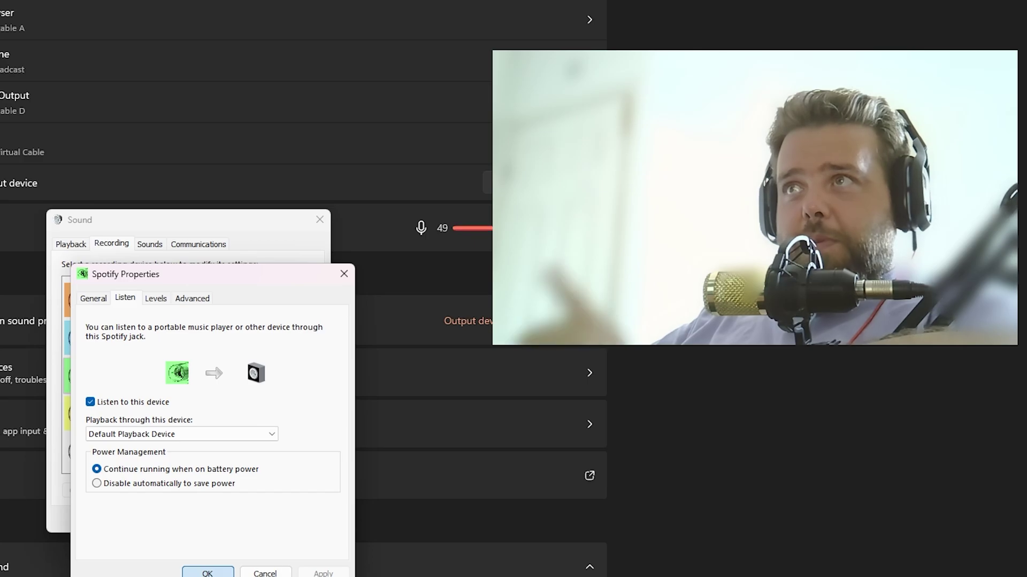
Step: In the Windows volume mixer, set the Spotify Music app's output device to Spotify (VB-Audio Cable C)
left_click(71, 243)
left_click(119, 374)
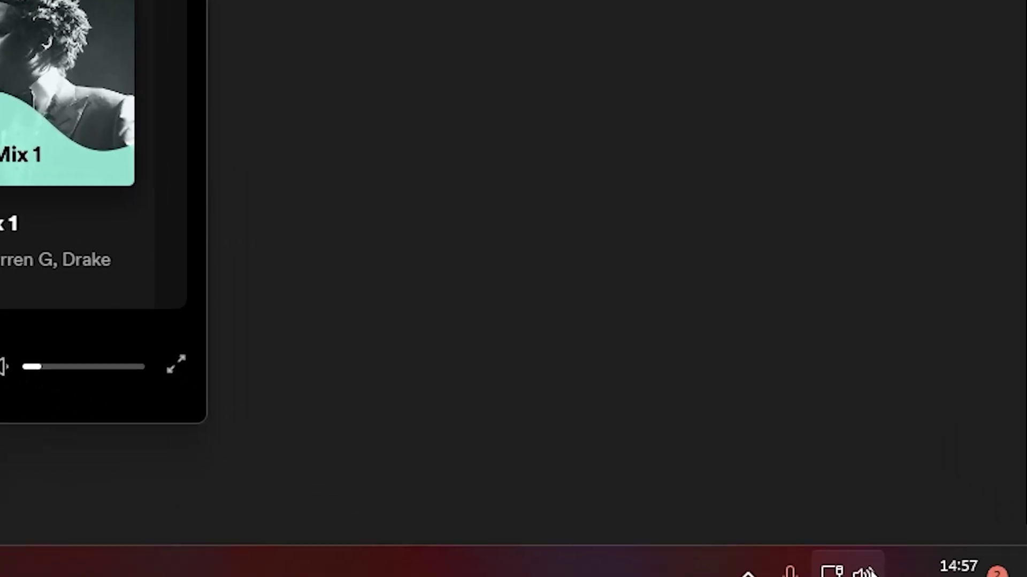
right_click(864, 557)
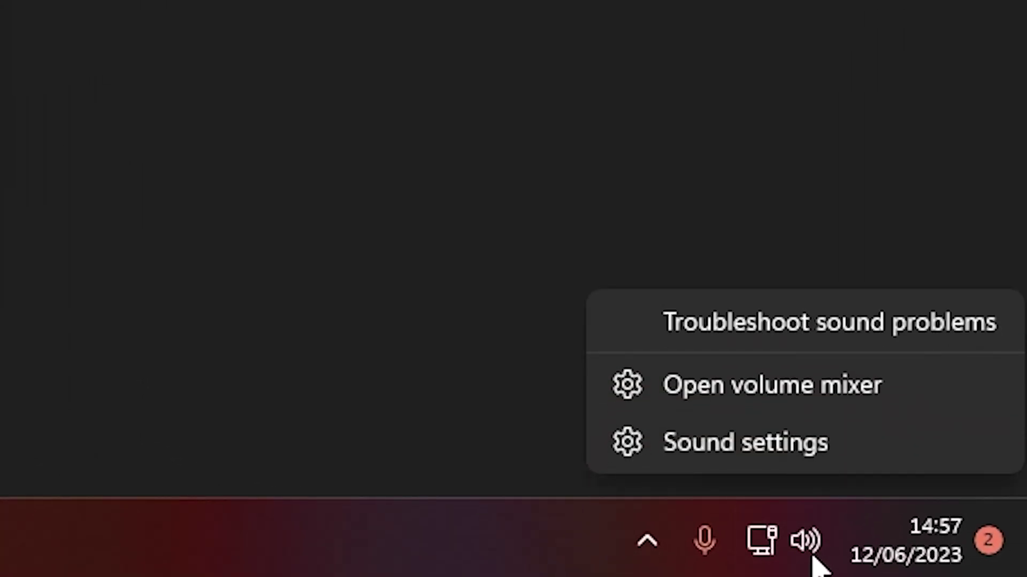
left_click(832, 409)
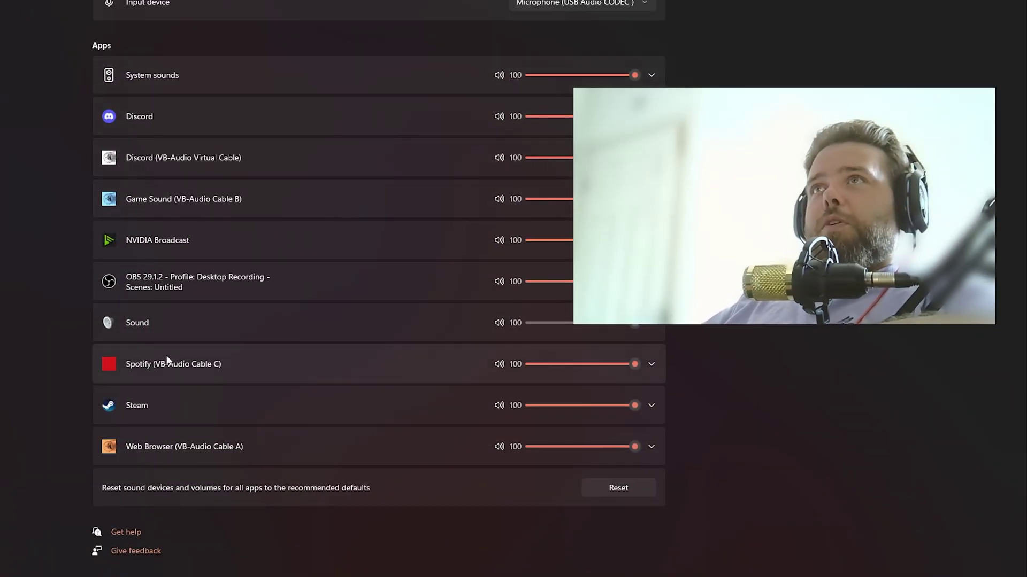
left_click(149, 364)
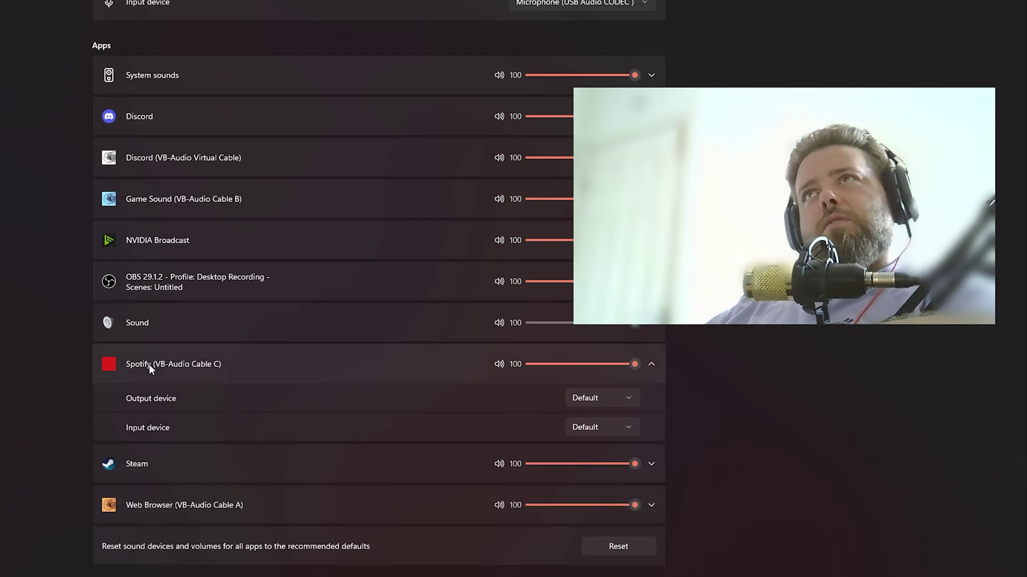
left_click(149, 364)
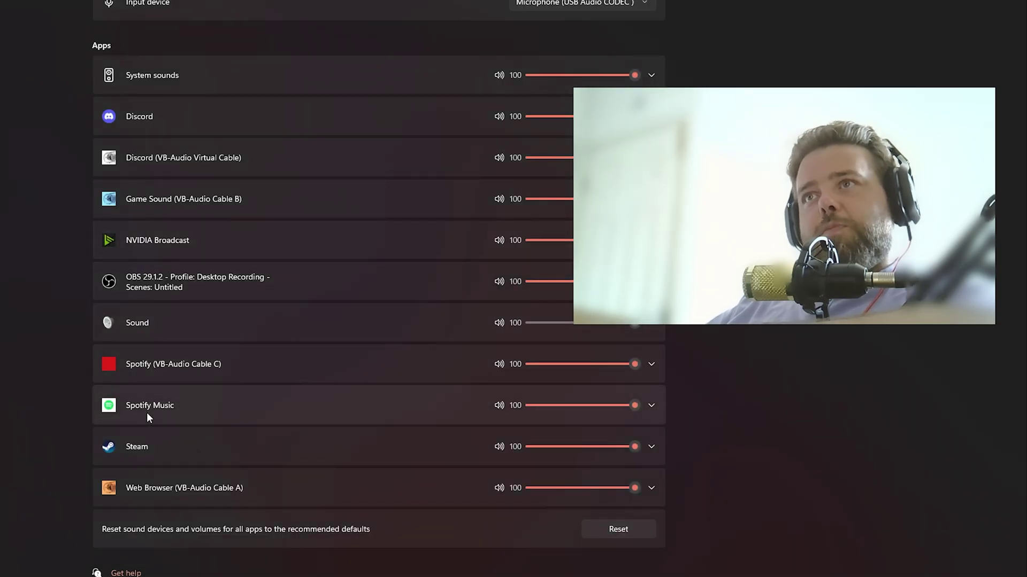
left_click(223, 409)
left_click(577, 438)
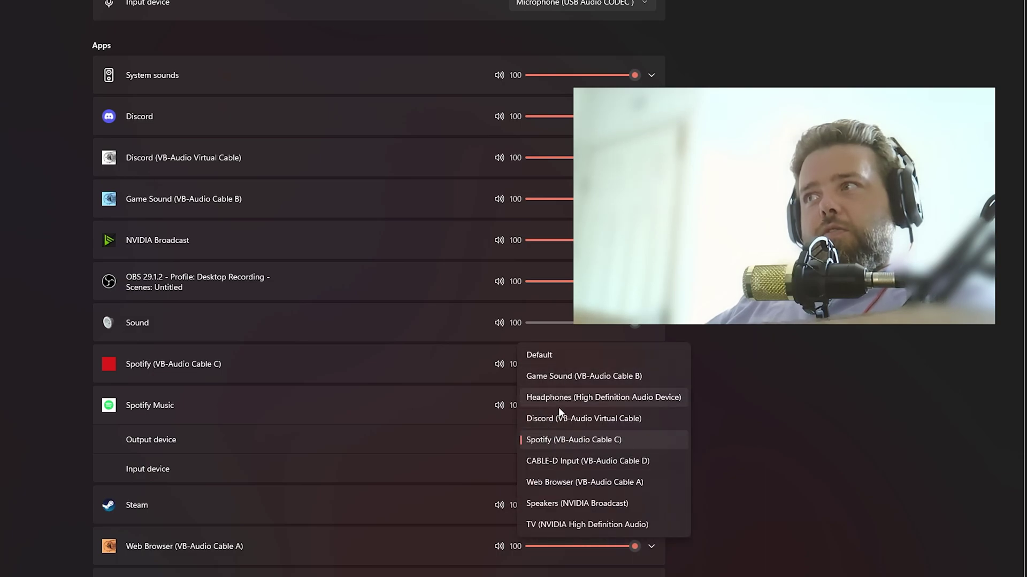
left_click(550, 439)
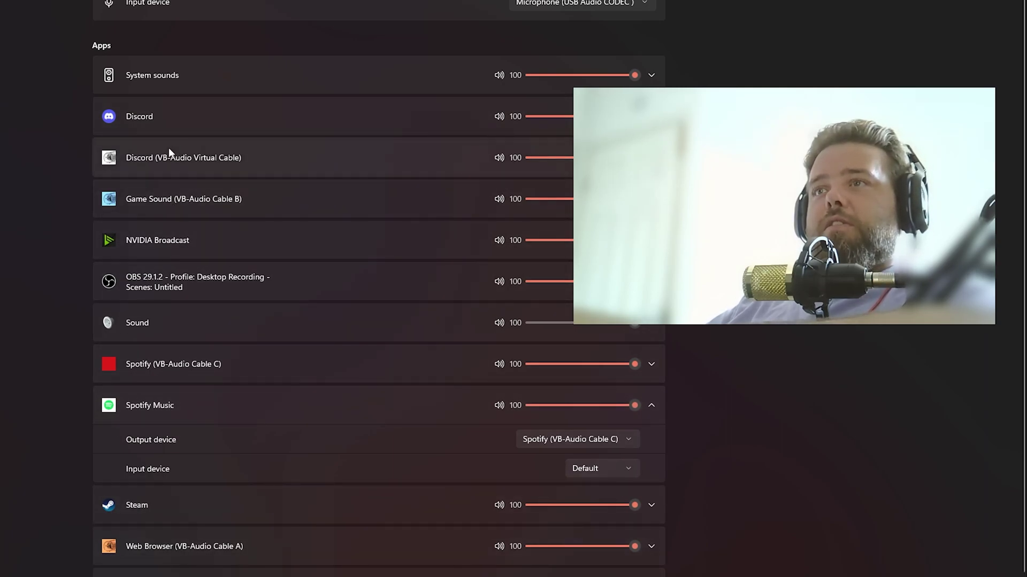
Step: Set Steam's output device to Game Sound (VB-Audio Cable B) in the volume mixer
left_click(162, 101)
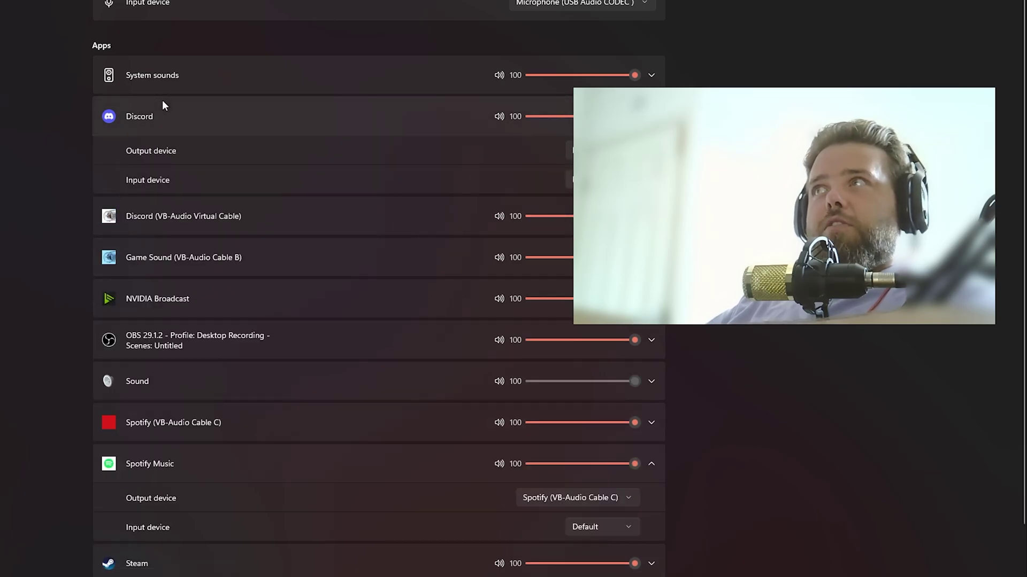
left_click(162, 101)
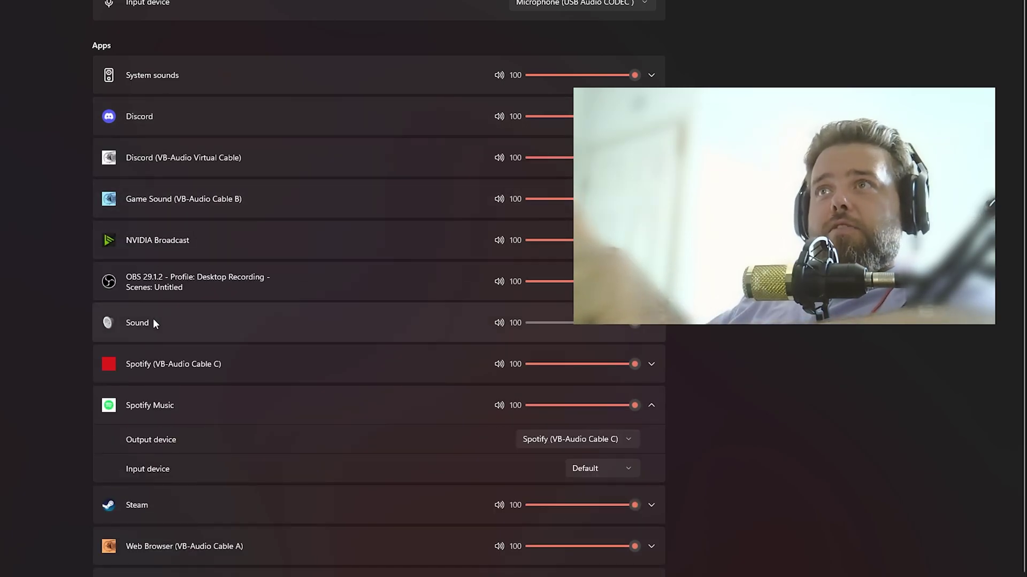
left_click(141, 508)
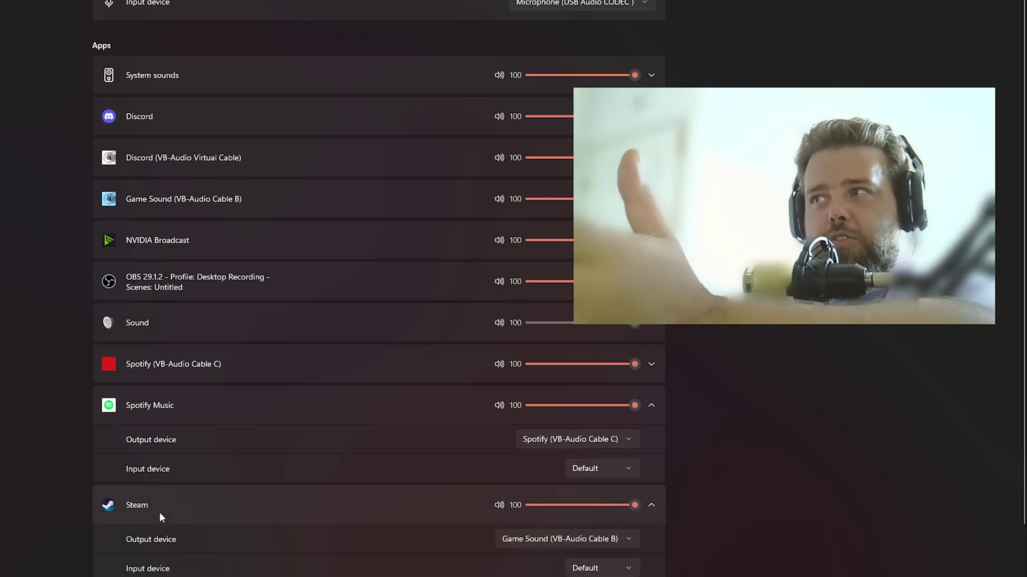
left_click(533, 538)
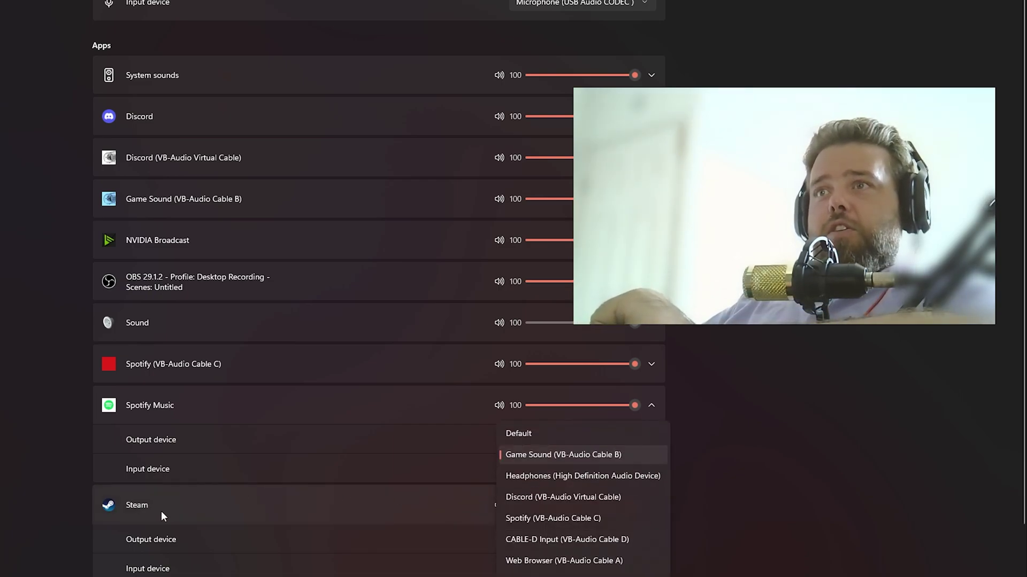
left_click(509, 455)
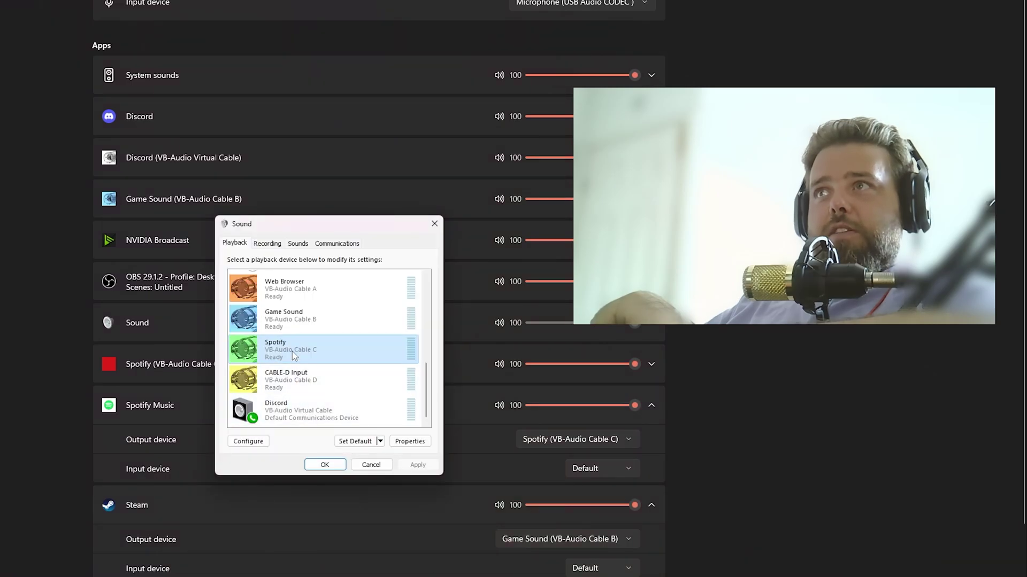
Step: Review the Game Sound and CABLE-D Input playback devices in the Sound dialog, and close the dialog with its settings accepted
left_click(298, 321)
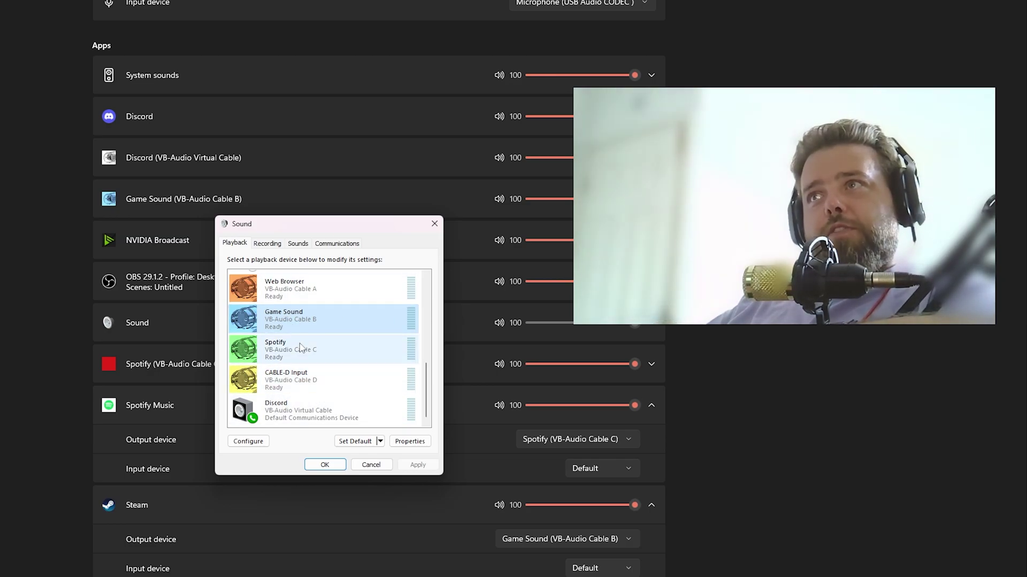
left_click(278, 384)
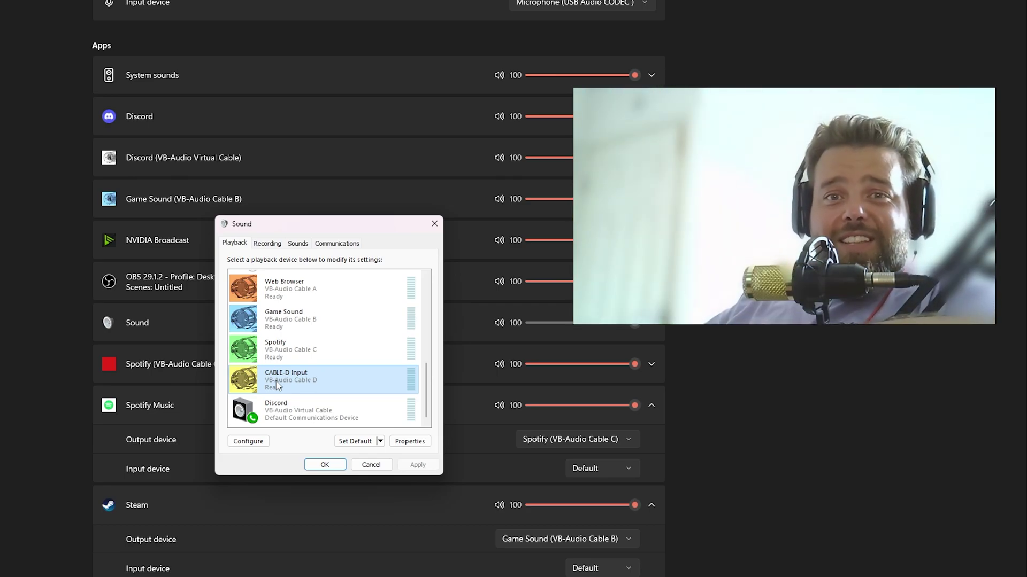
left_click(324, 464)
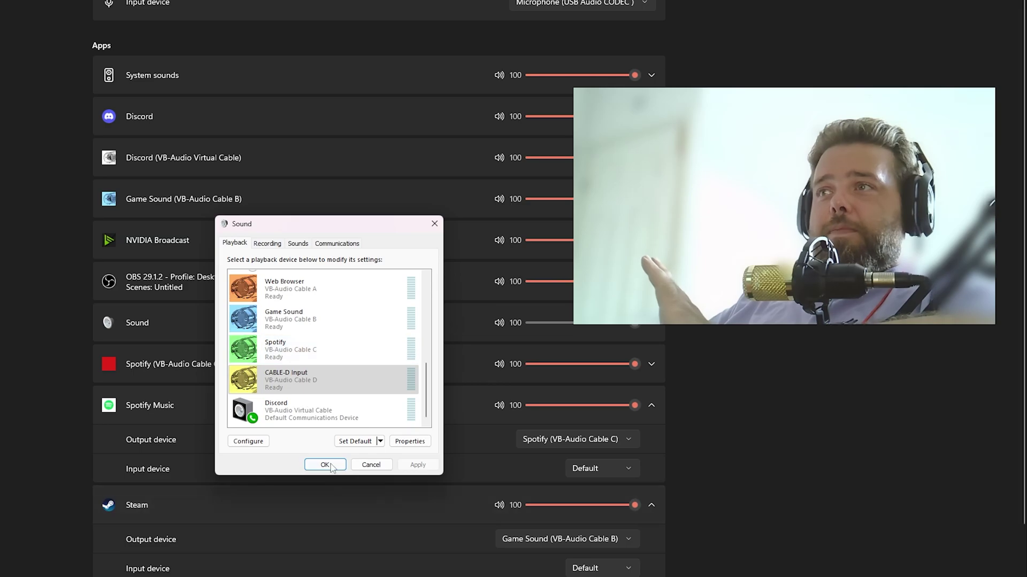
left_click(325, 464)
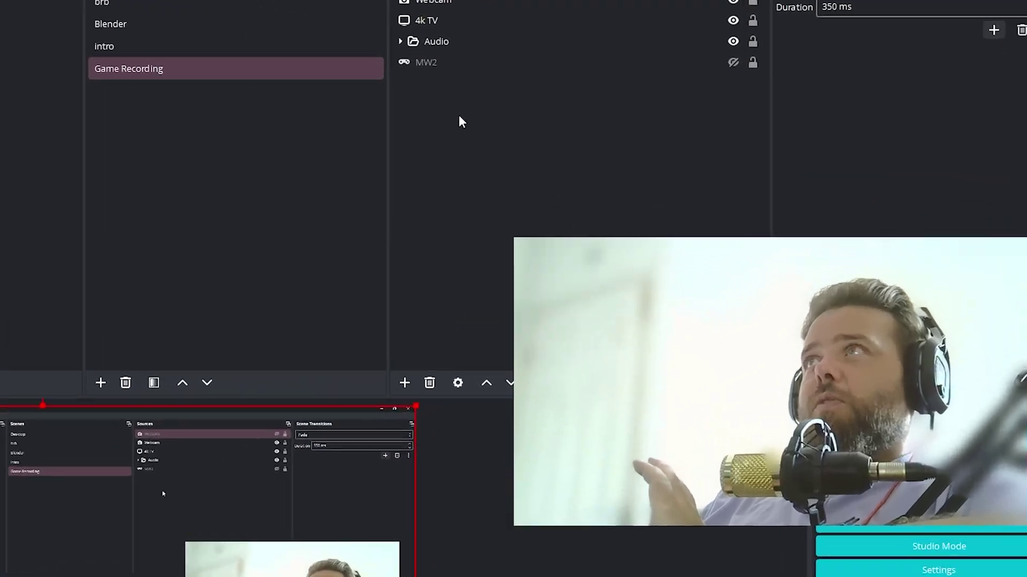
Step: Switch to OBS and add a new Audio Output Capture source named Spotify to the Game Recording scene
right_click(459, 116)
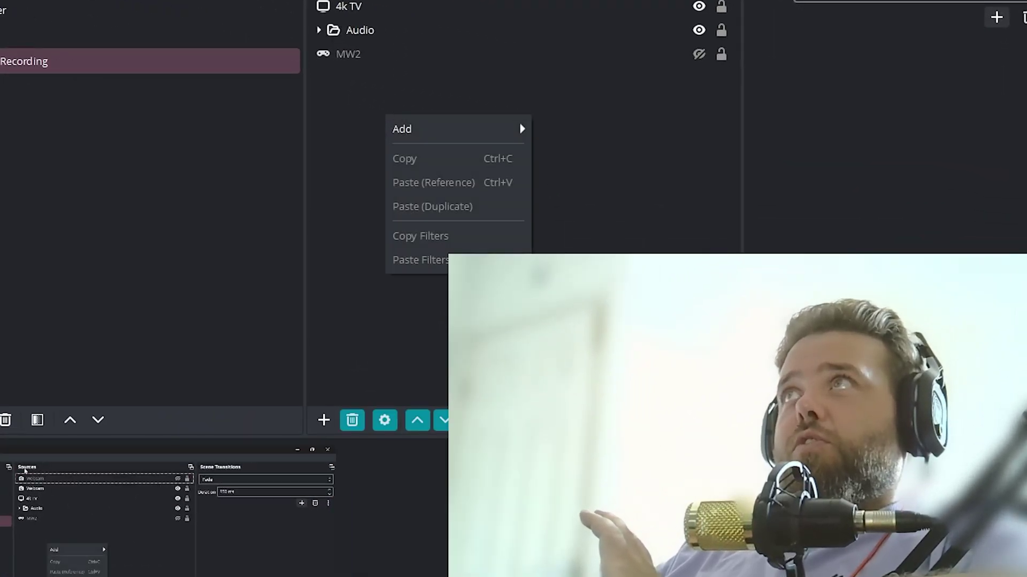
mouse_move(491, 128)
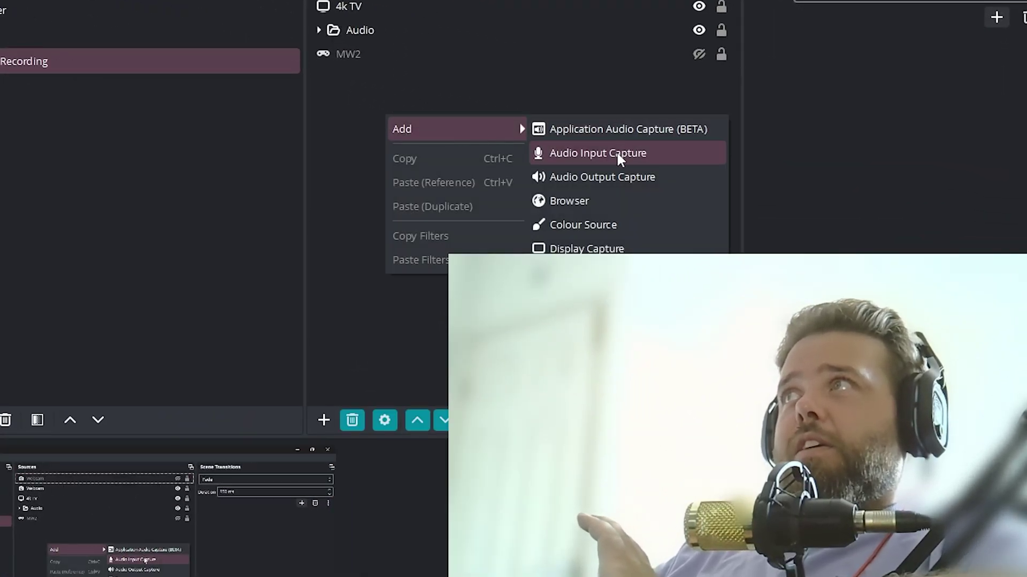
left_click(635, 181)
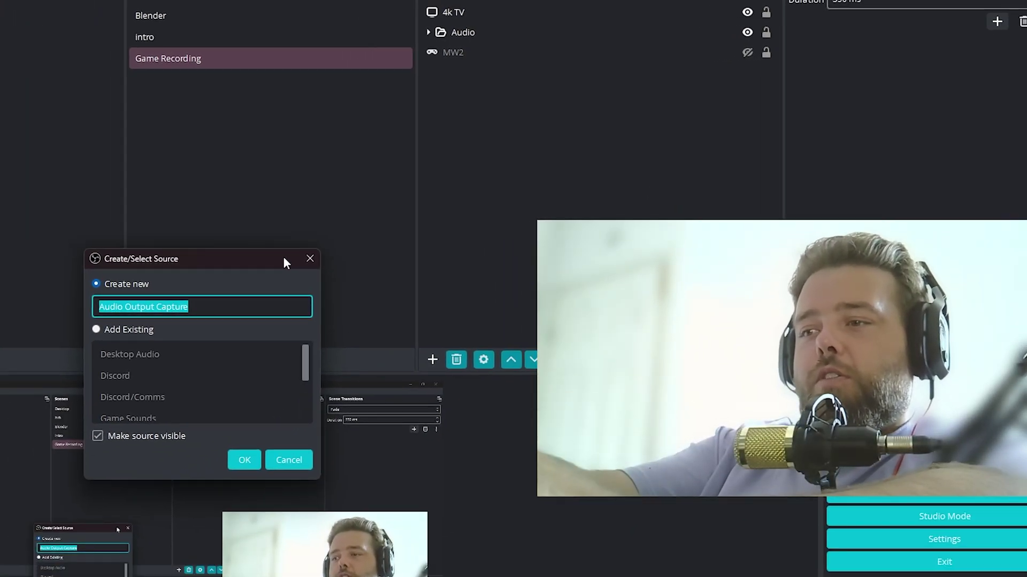
type("Spotify")
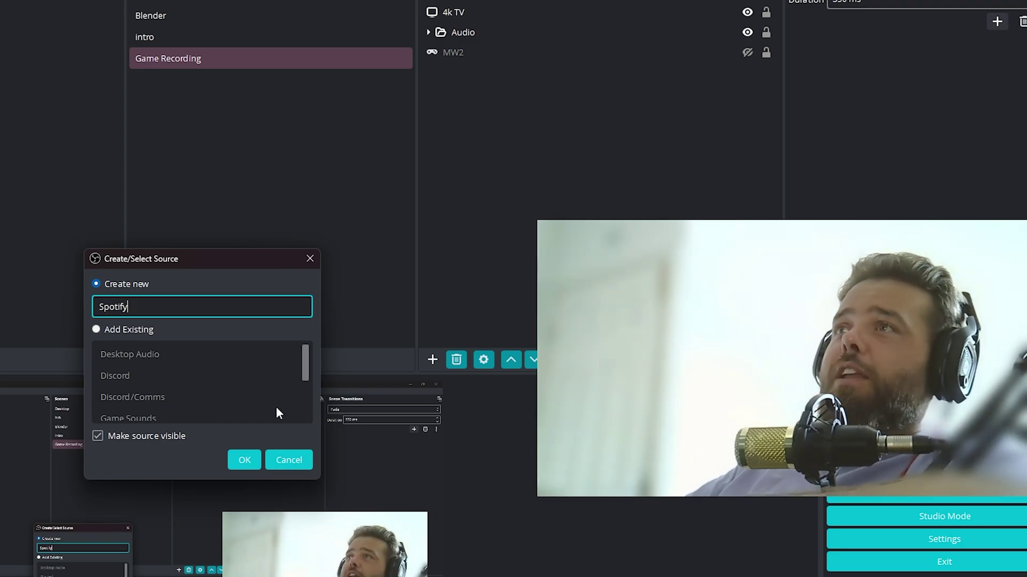
left_click(261, 465)
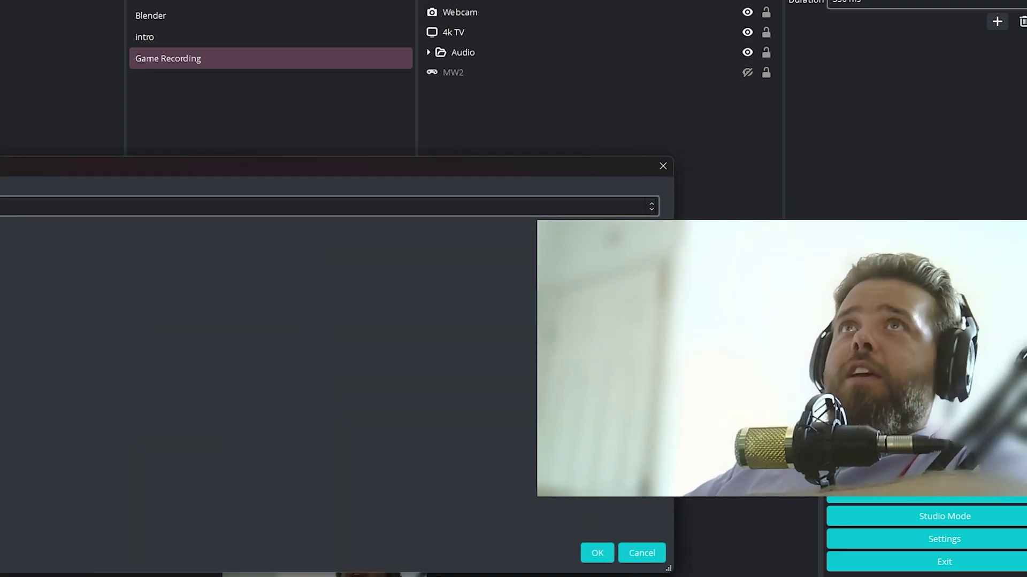
Step: Set the Spotify source's capture device to Spotify (VB-Audio Cable C) and accept its properties
left_click(121, 207)
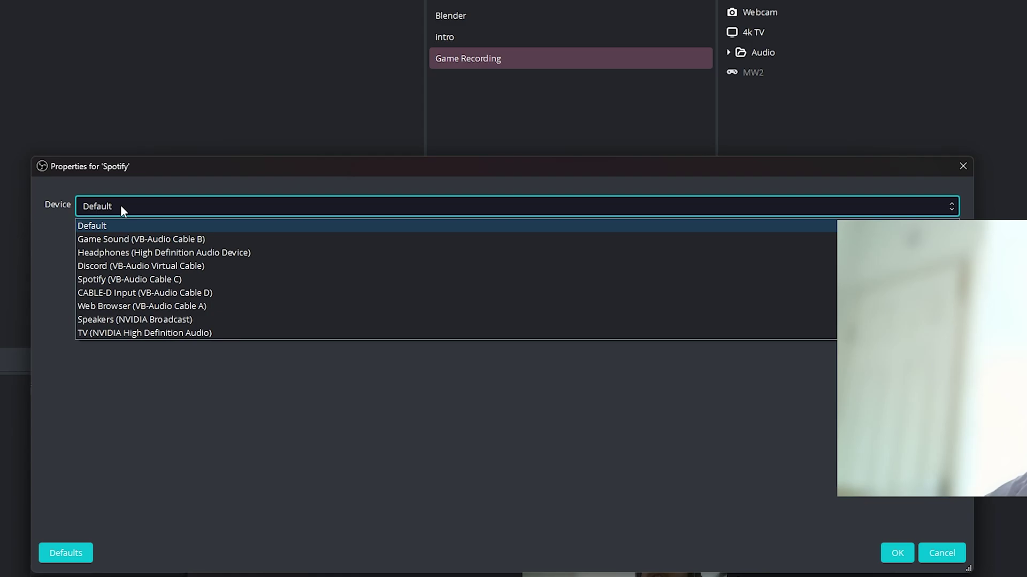
left_click(122, 207)
left_click(121, 207)
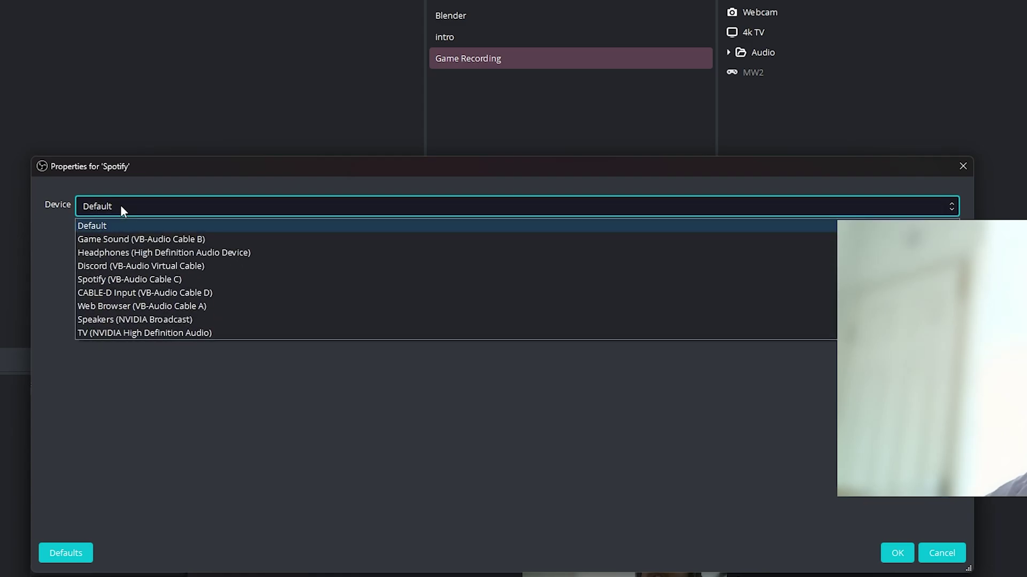
left_click(144, 279)
left_click(882, 548)
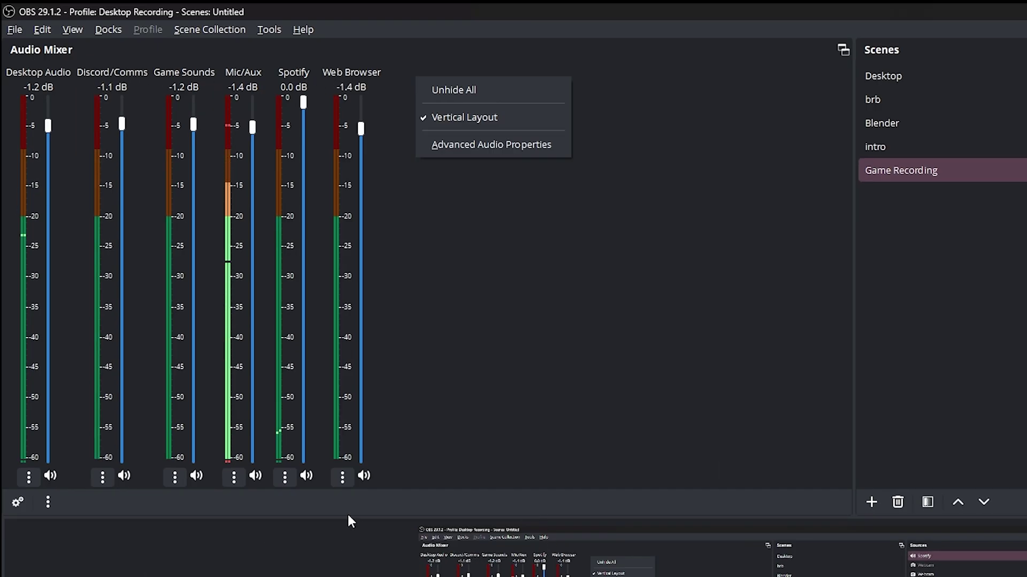
Step: Open the Advanced Audio Properties for the mixer sources and widen the window to show all six track checkboxes
left_click(341, 475)
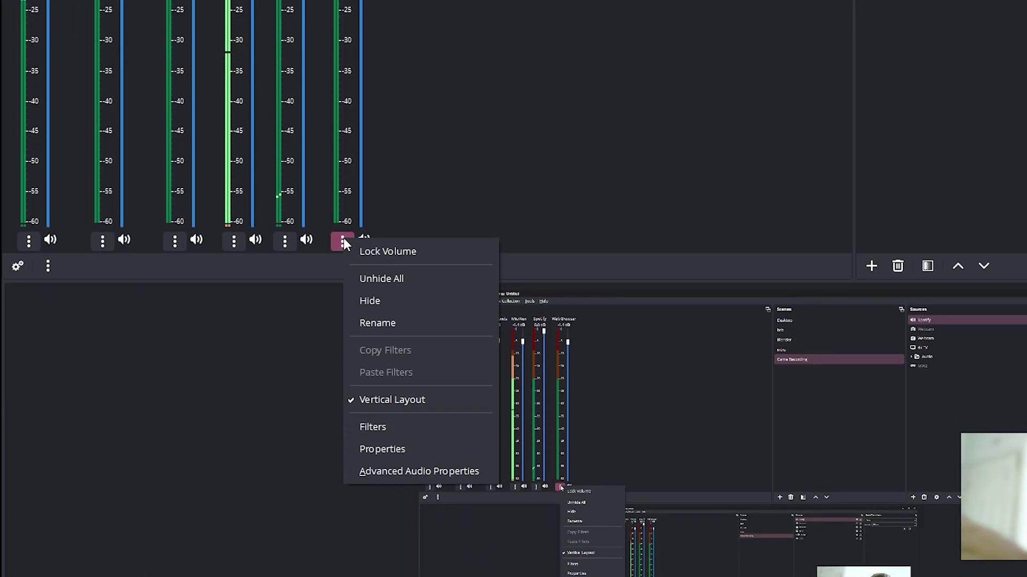
left_click(441, 471)
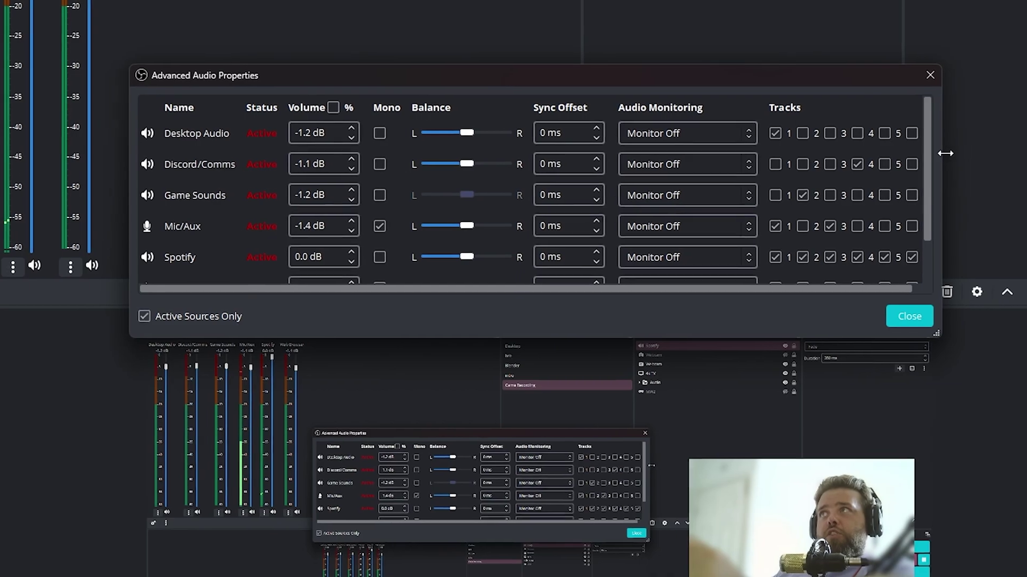
left_click_drag(1026, 154, 1026, 154)
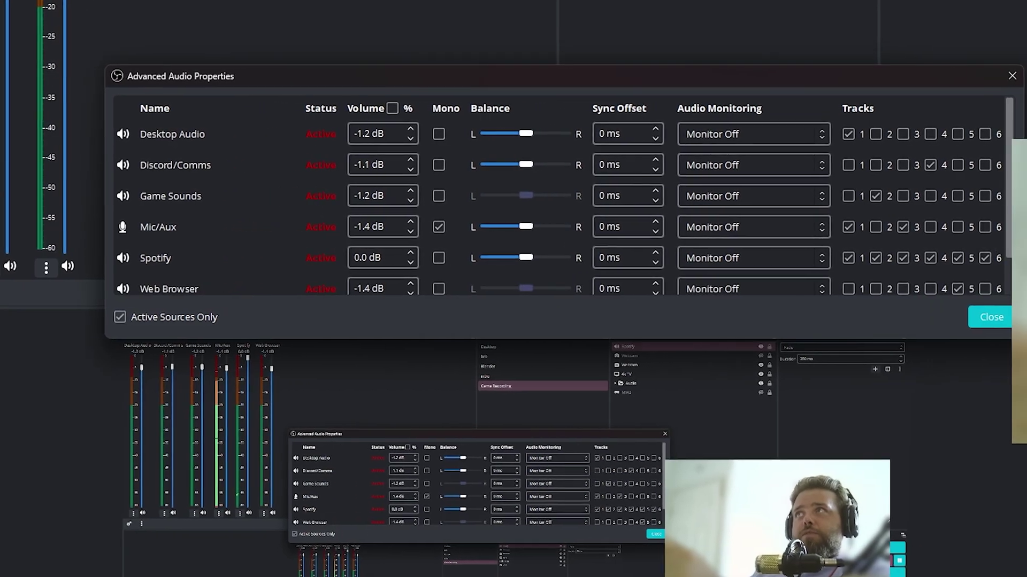
scroll(764, 262, "down", 1)
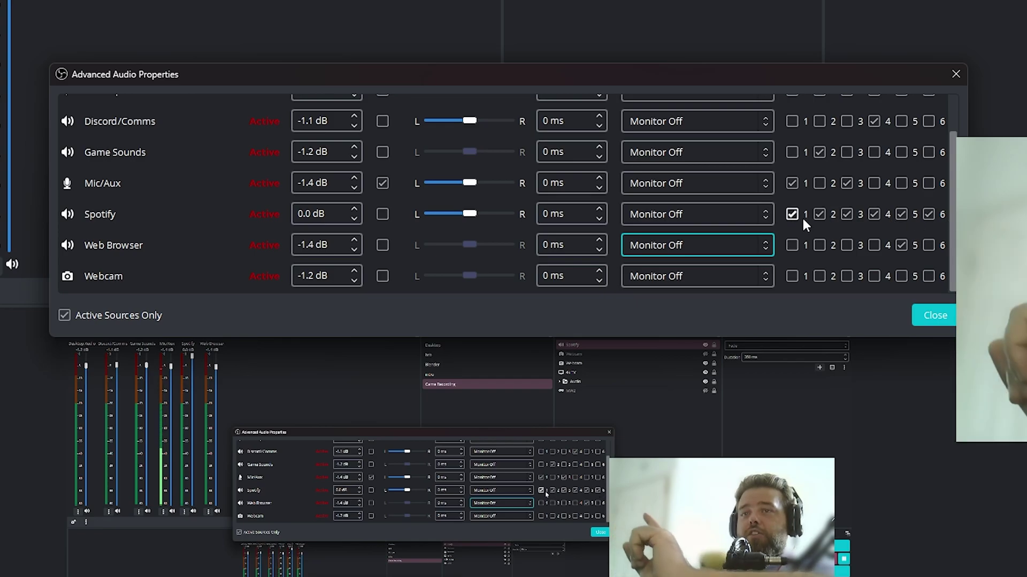
Step: Enable track 1 for Discord/Comms, Game Sounds and Web Browser, and leave track 1 off for Webcam
scroll(790, 171, "up", 1)
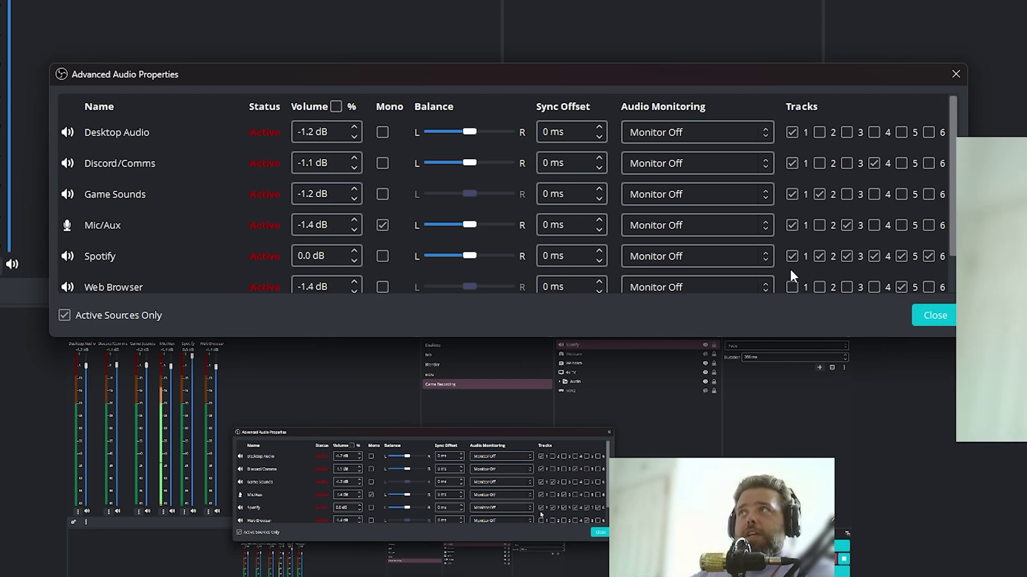
left_click(792, 288)
scroll(797, 216, "down", 1)
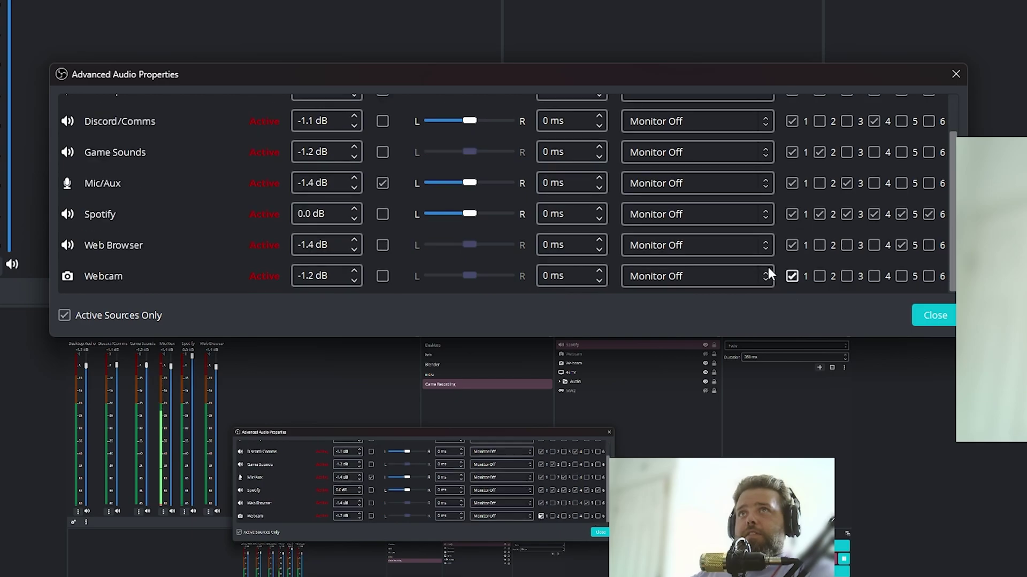
left_click(792, 277)
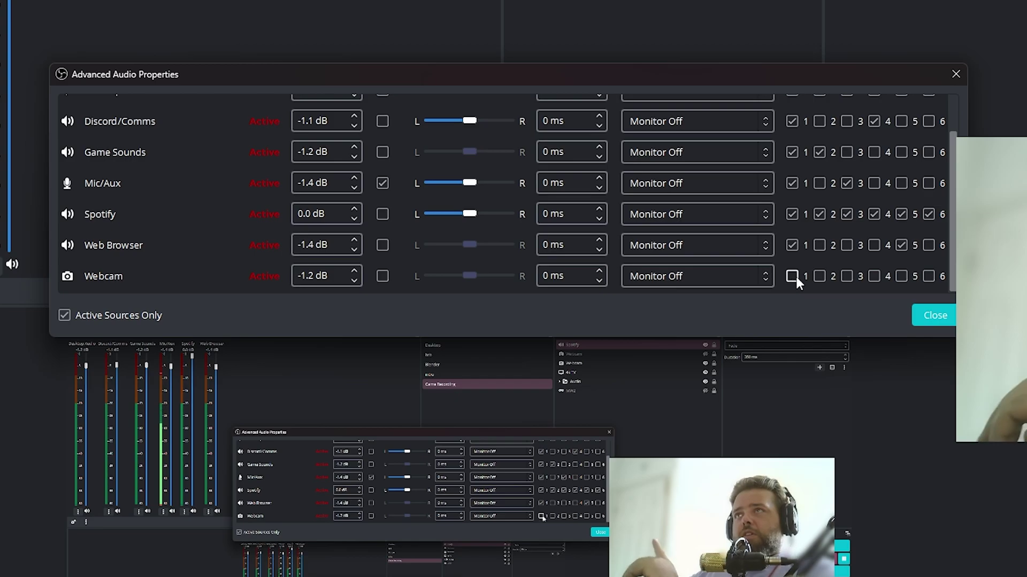
Step: Clear tracks 2, 4, 5 and 6 for Spotify and review the track assignments of all audio sources
scroll(194, 241, "up", 2)
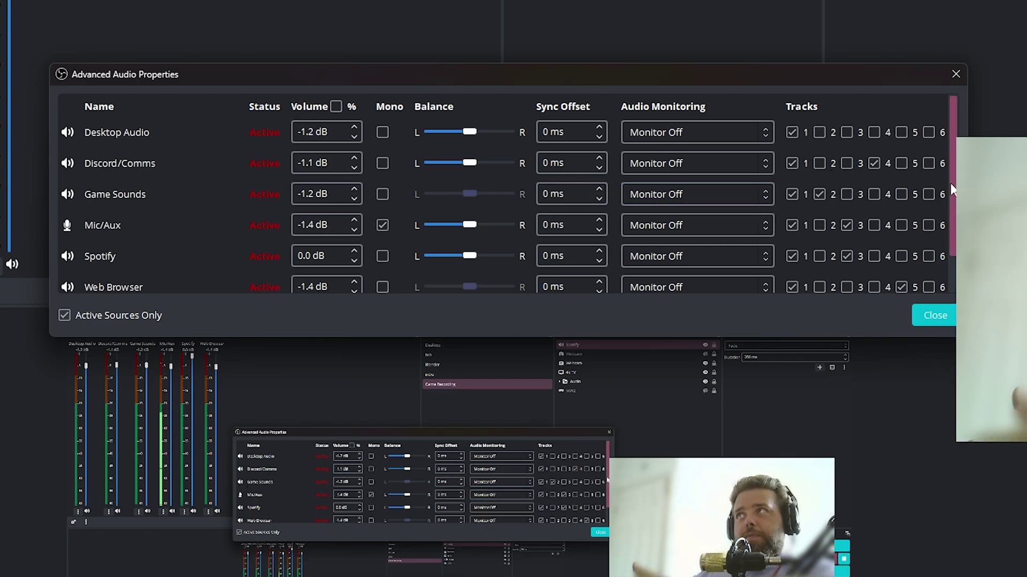
scroll(951, 188, "down", 2)
scroll(941, 171, "up", 2)
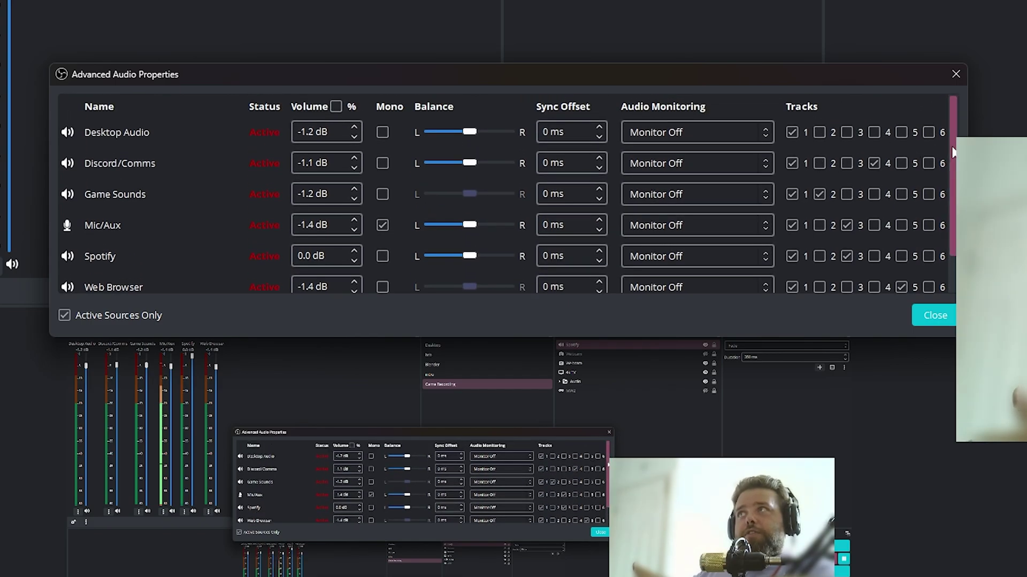
scroll(953, 177, "down", 2)
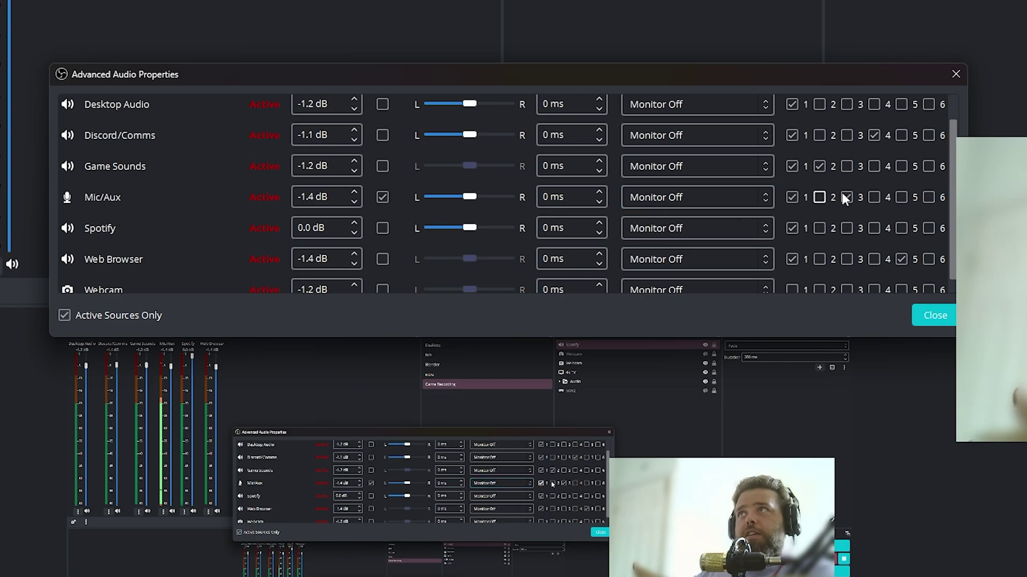
scroll(900, 165, "down", 1)
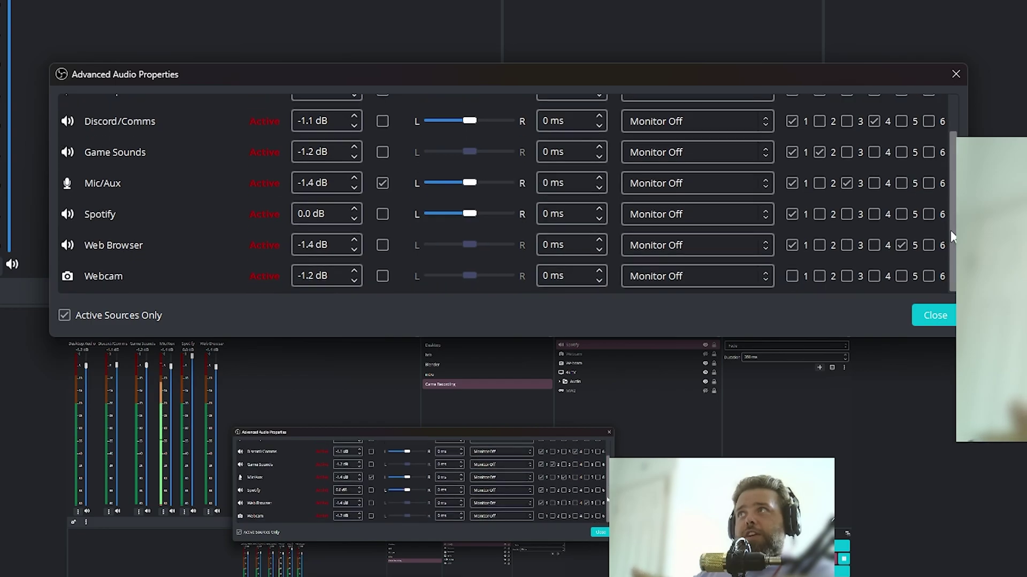
scroll(900, 165, "up", 2)
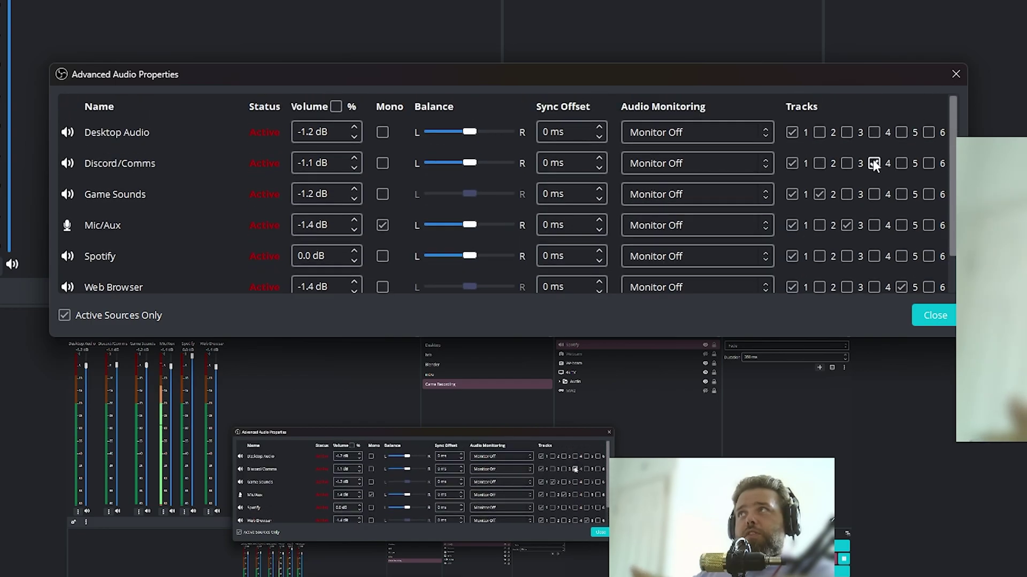
scroll(953, 142, "down", 2)
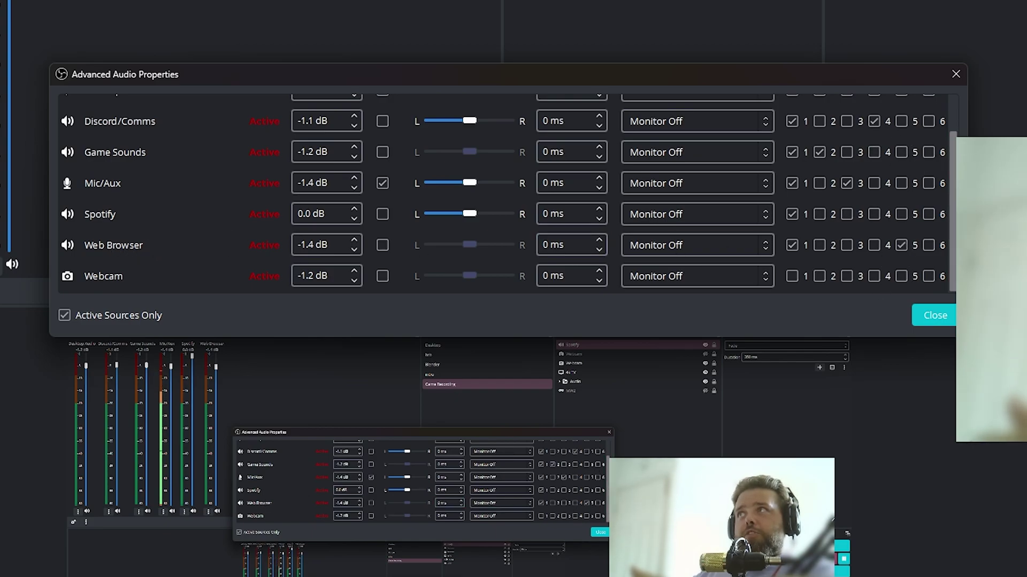
scroll(879, 225, "up", 1)
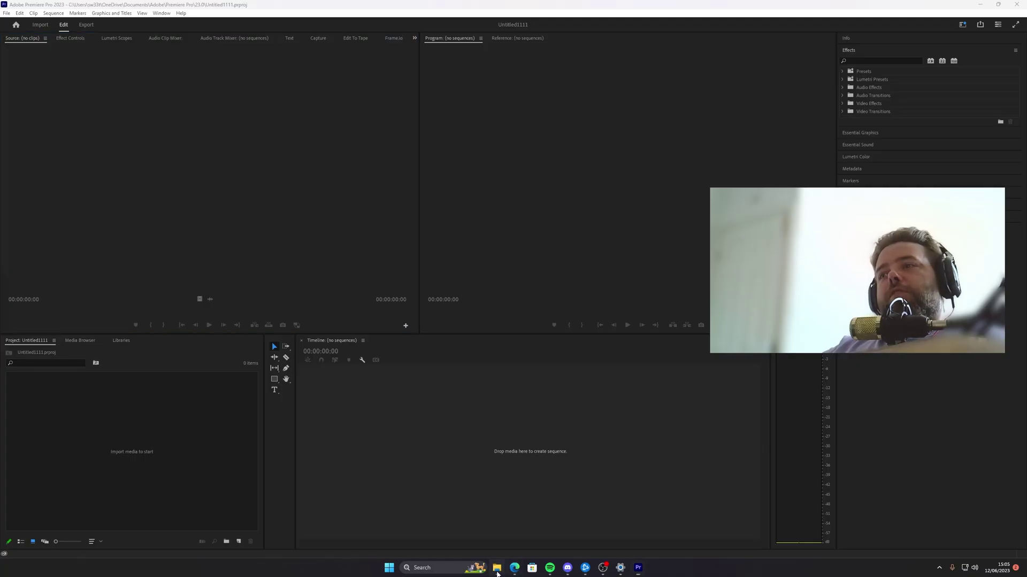
Step: Import ear rape.mp4 from File Explorer into the Premiere Pro project and preview it in the Source monitor
key("alt+Tab")
left_click_drag(397, 289, 165, 431)
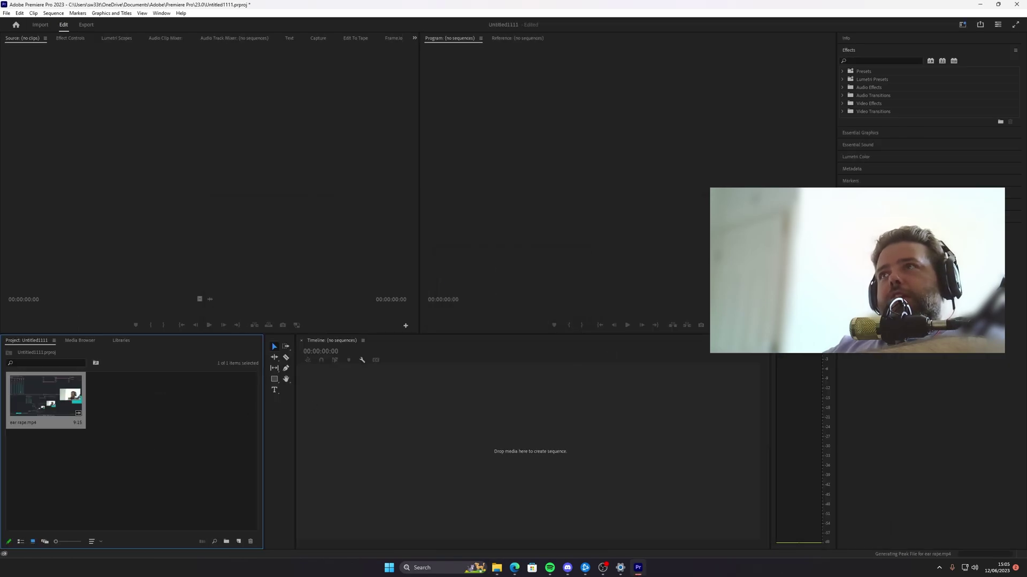
double_click(68, 401)
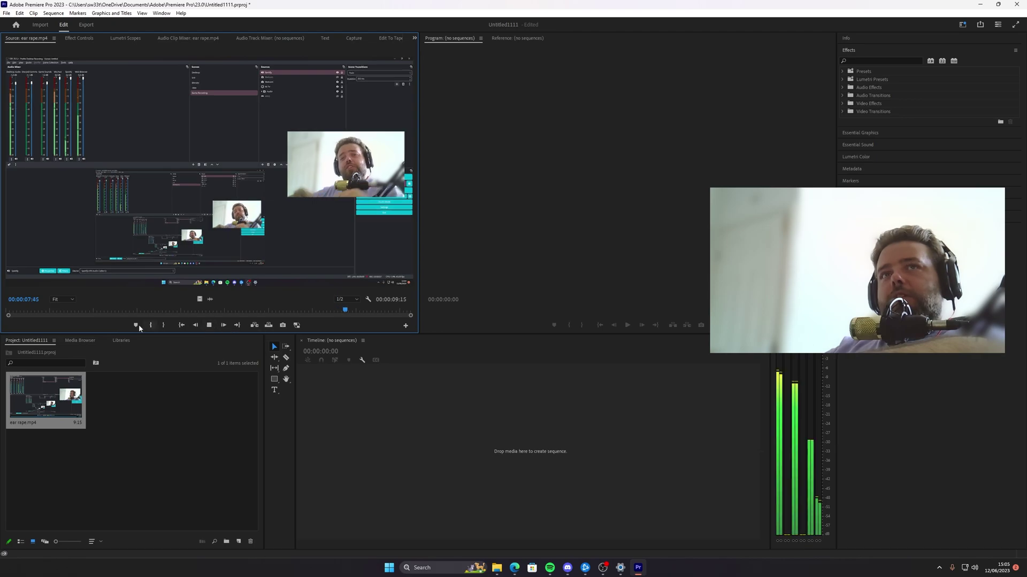
left_click(208, 325)
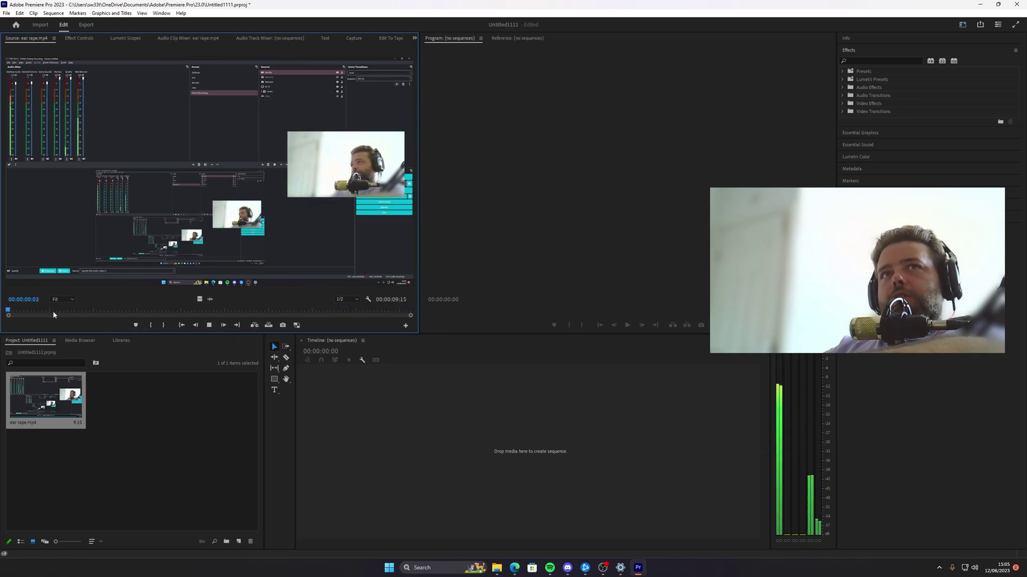
left_click(208, 325)
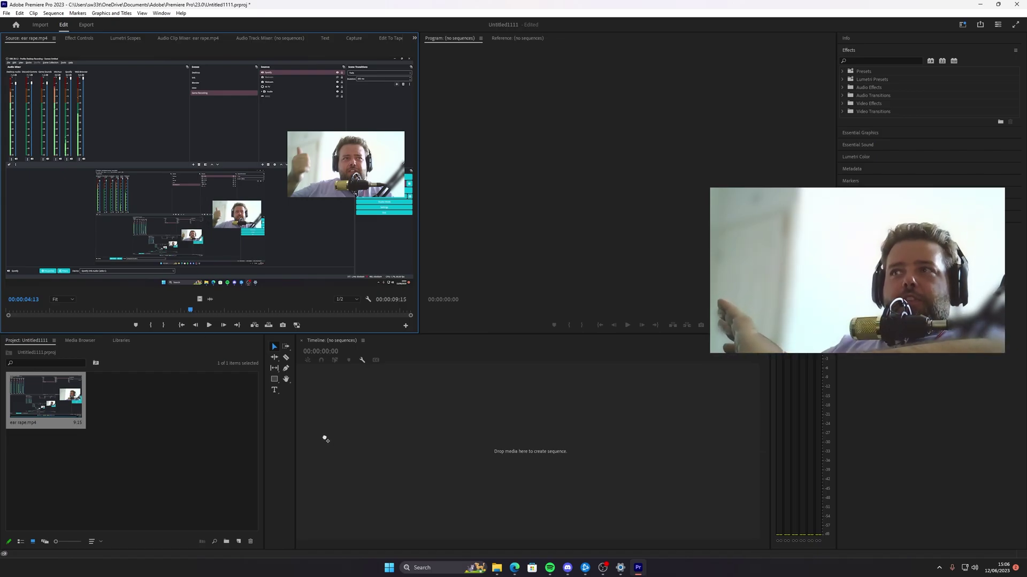
Step: Create a sequence from the imported recording and enlarge audio tracks A1, A3 and A5 to show their waveforms
left_click_drag(332, 441, 487, 425)
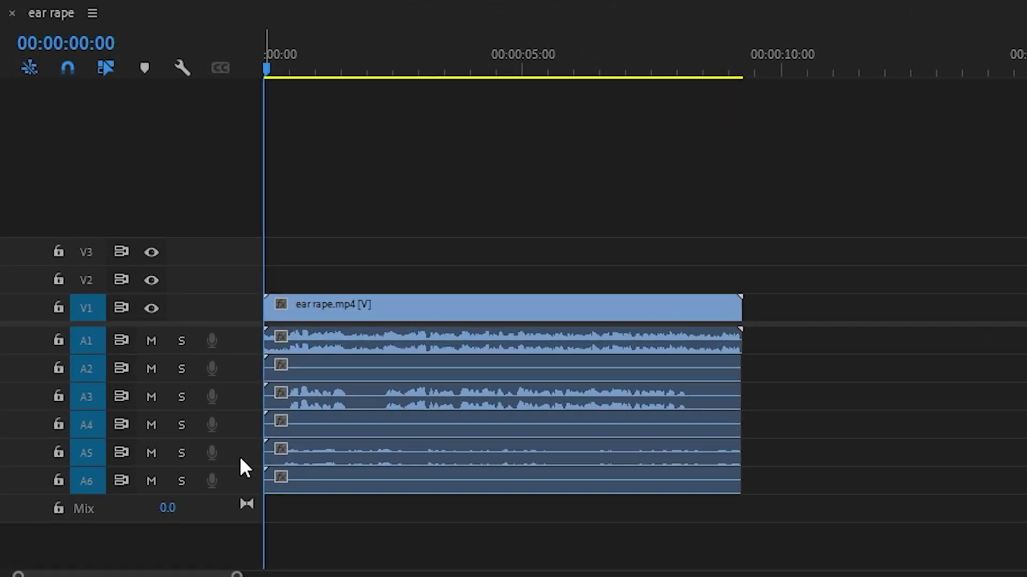
double_click(383, 501)
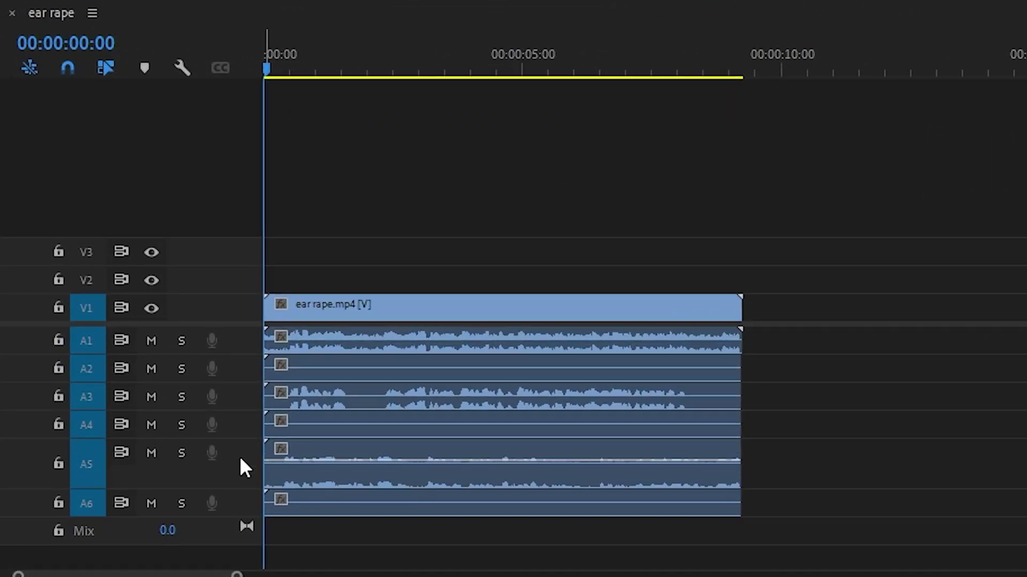
double_click(224, 422)
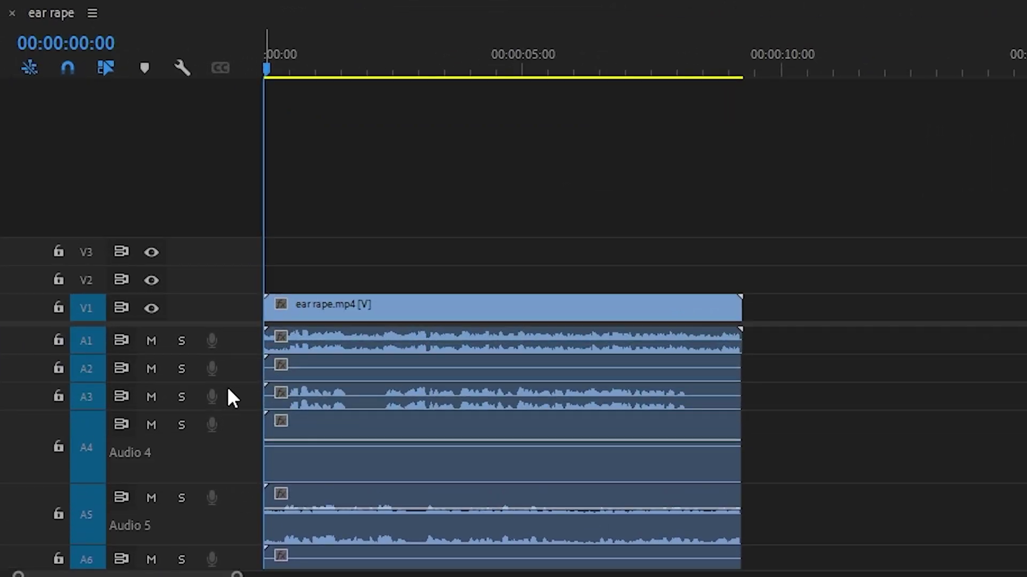
double_click(226, 422)
double_click(226, 400)
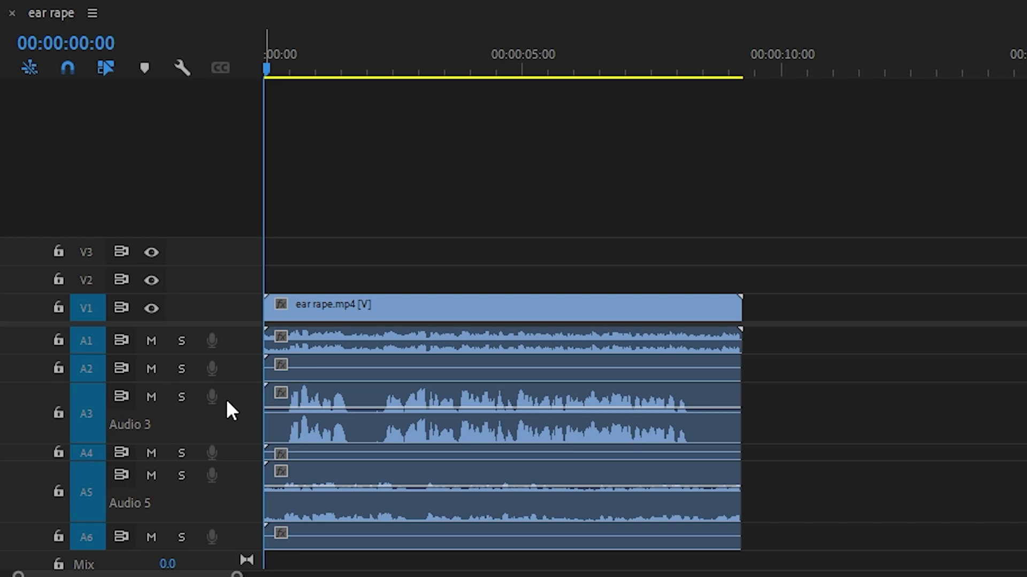
double_click(230, 337)
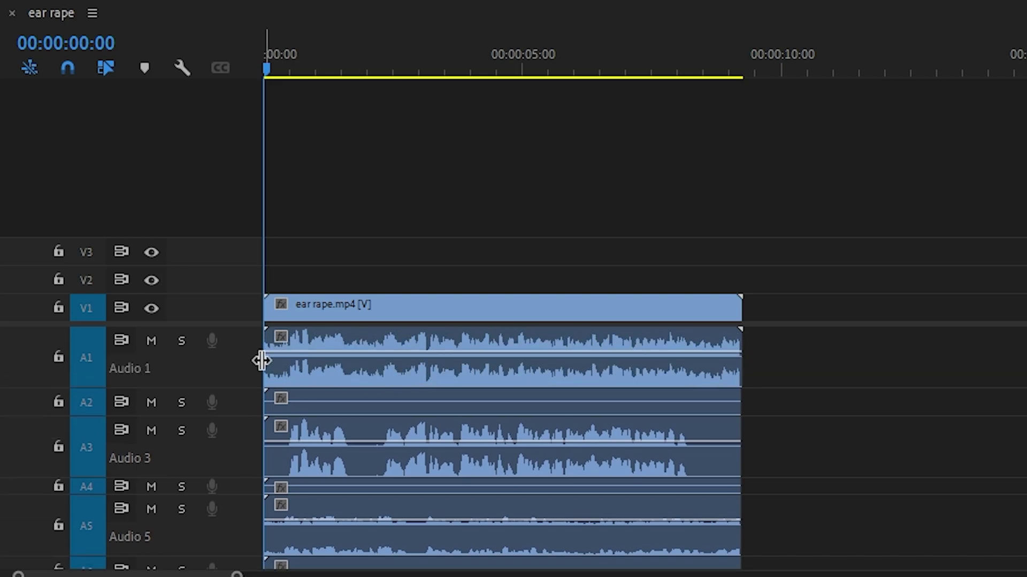
Step: Play the sequence, soloing audio tracks A1 and A3 to listen to them
key("space")
key("space")
left_click(182, 346)
left_click(182, 430)
key("space")
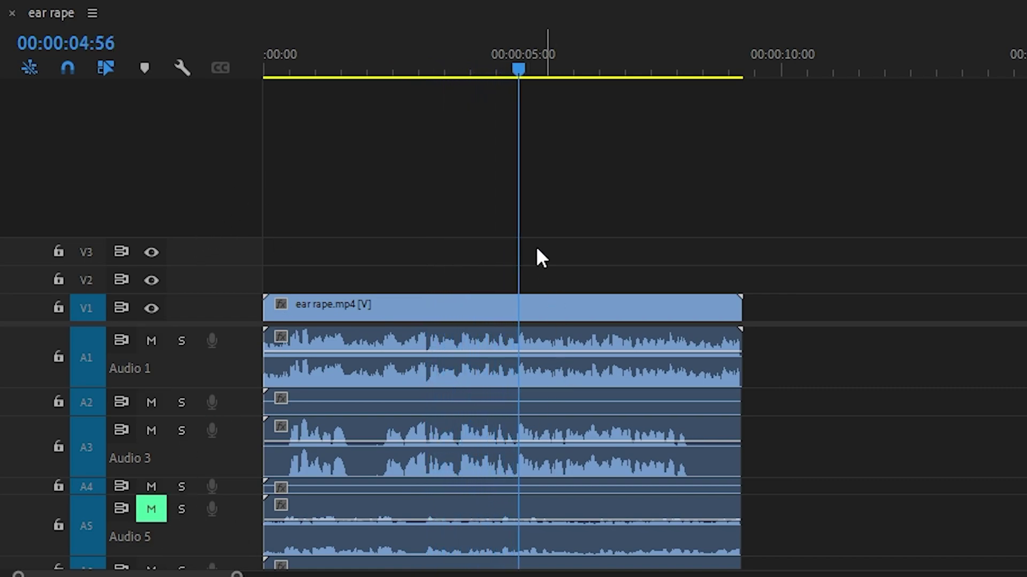
Step: Solo audio track A5 and play the sequence from the start to listen to it alone
left_click(175, 509)
key("space")
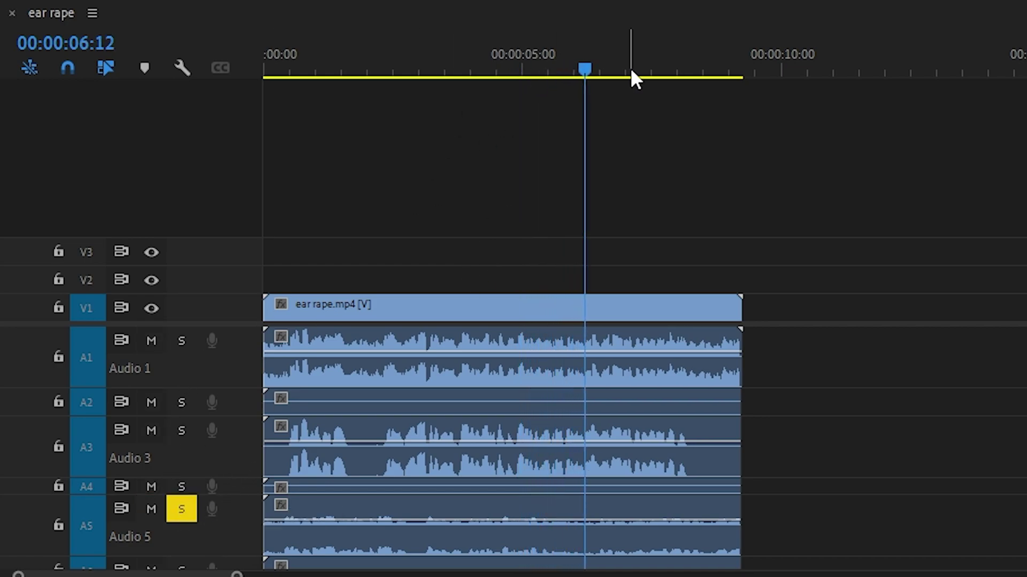
key("space")
key("Home")
key("space")
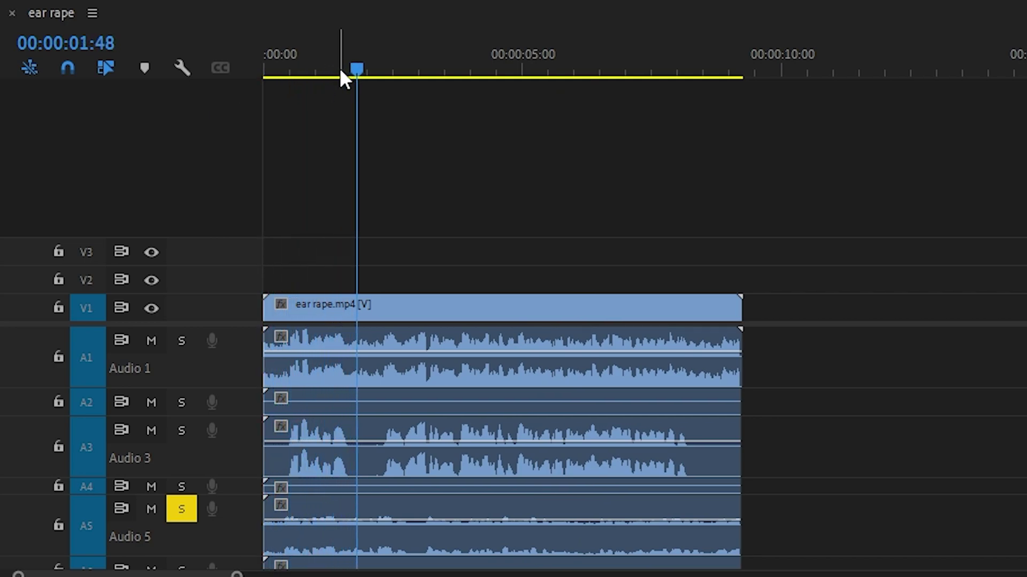
Step: Solo audio track A6 instead of A5 and play the sequence from the start
scroll(476, 335, "down", 2)
scroll(465, 345, "up", 2)
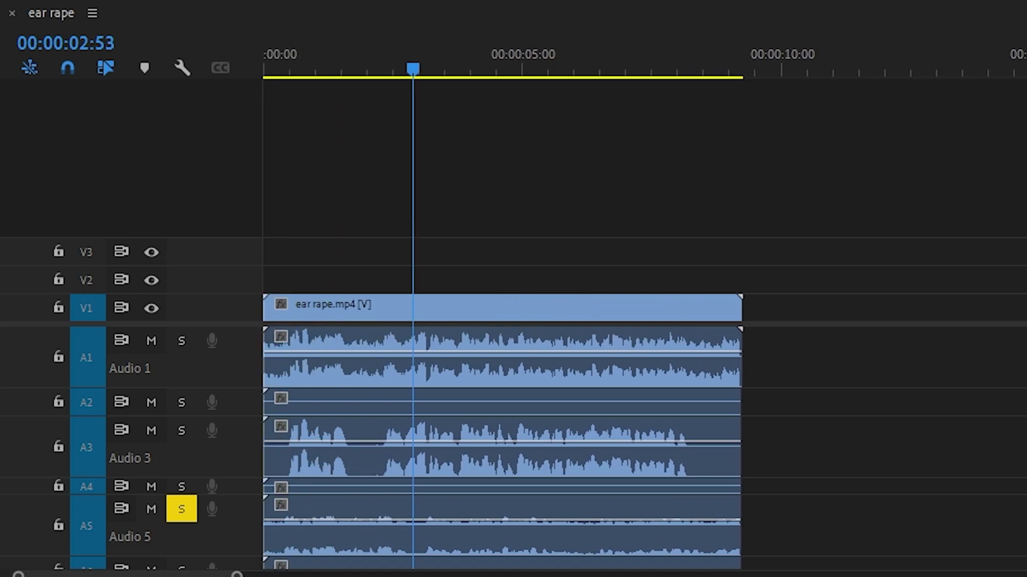
key("minus")
key("minus")
scroll(503, 481, "down", 3)
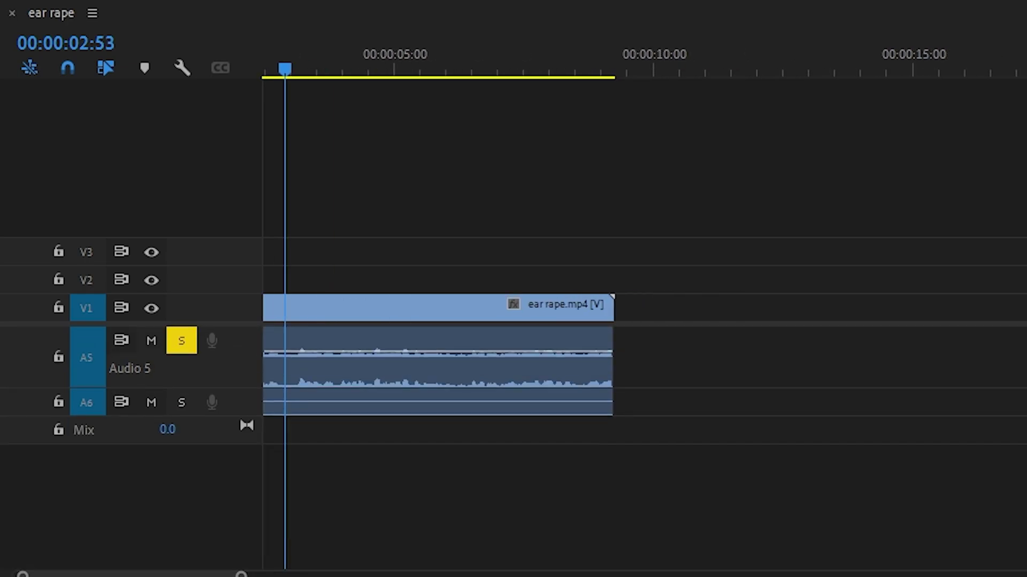
key("equal")
key("equal")
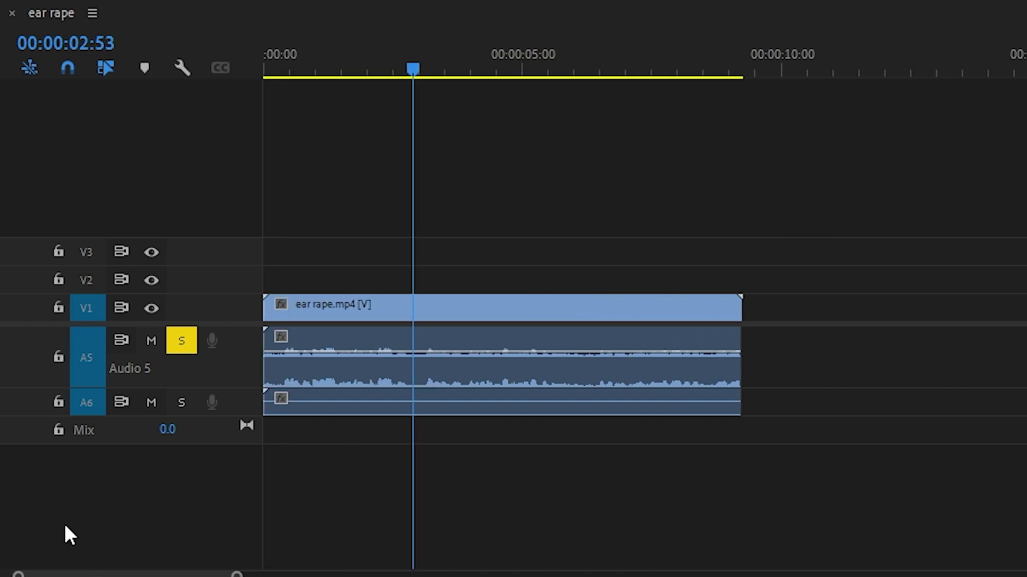
left_click(345, 407)
key("space")
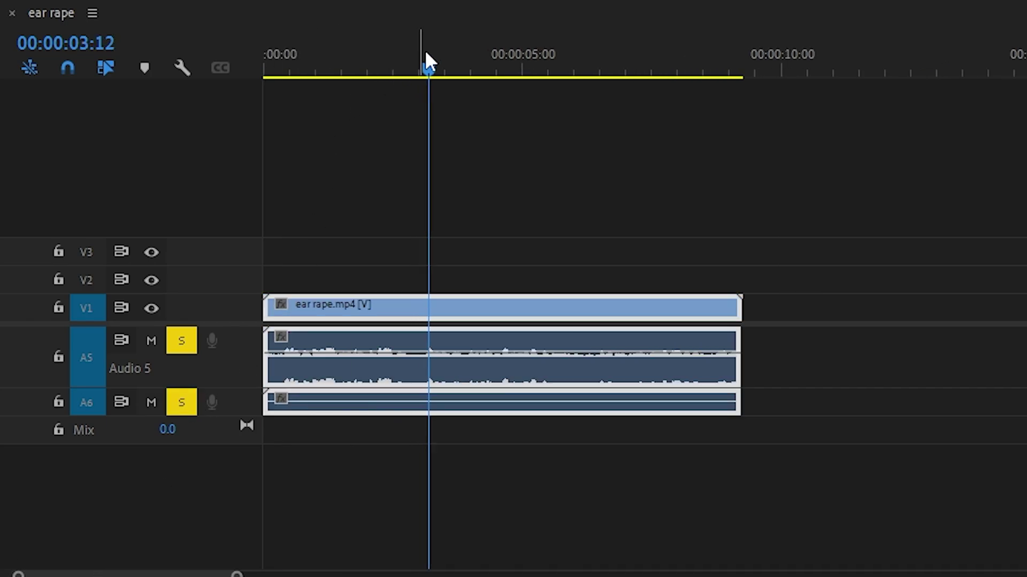
left_click(181, 340)
key("Home")
key("space")
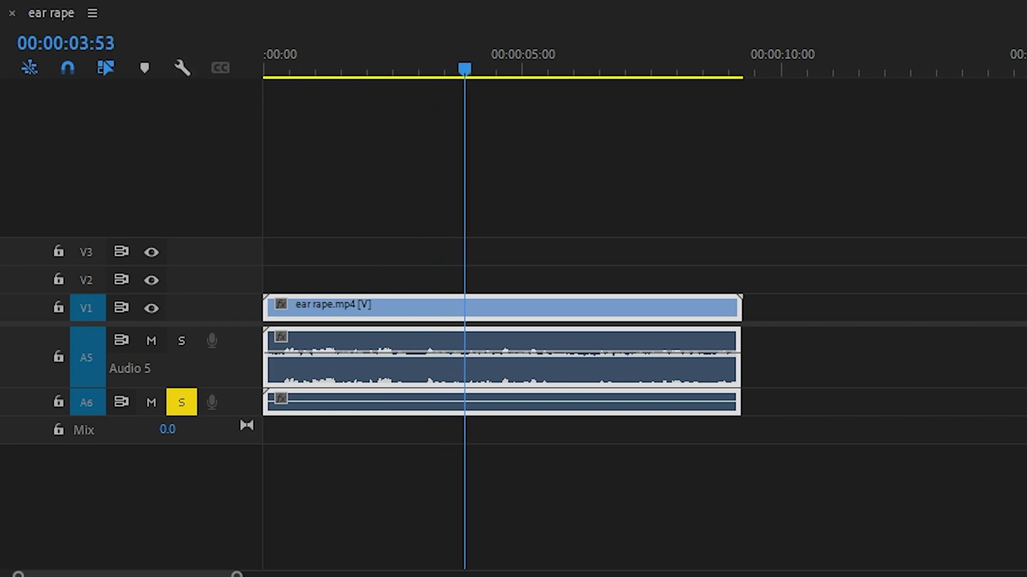
Step: Reduce the height of the audio tracks so A1 through A6 all fit in the timeline
key("alt+minus")
scroll(337, 412, "up", 1)
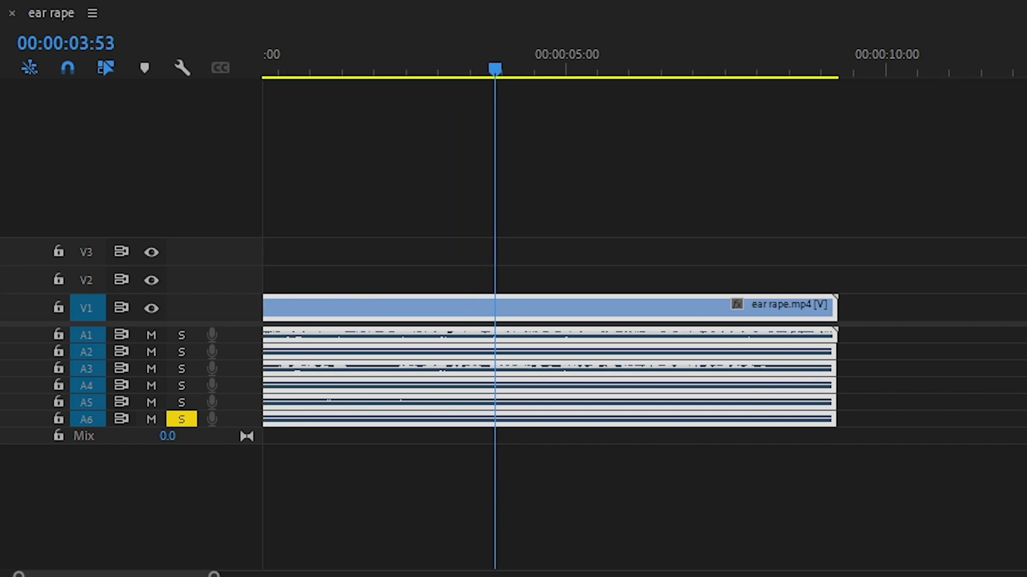
Step: Move the playhead to the start of the sequence and expand audio tracks A3, A4 and A5 to show their waveforms
scroll(334, 320, "up", 5)
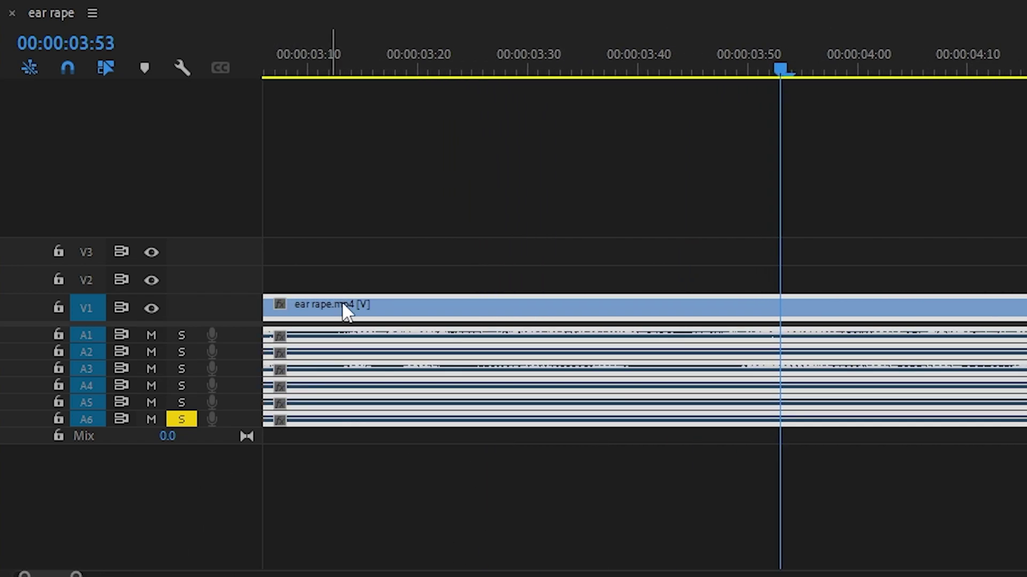
left_click_drag(406, 81, 32, 107)
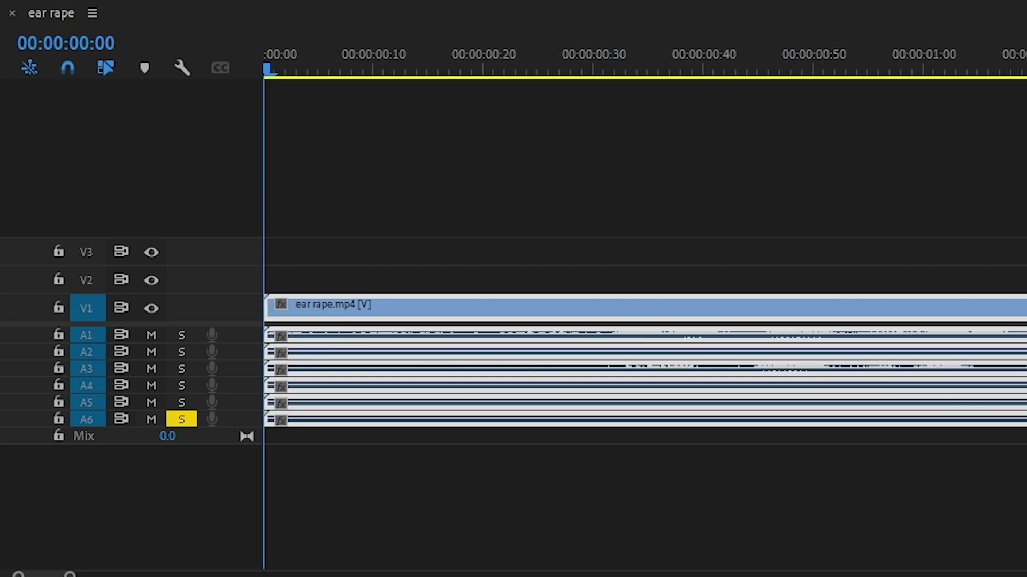
double_click(208, 398)
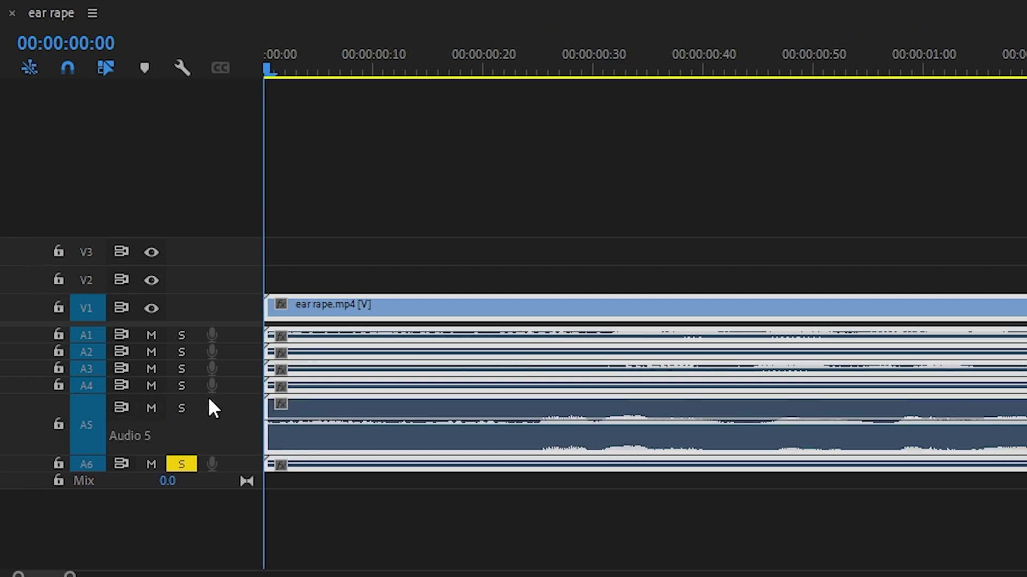
double_click(172, 390)
double_click(177, 366)
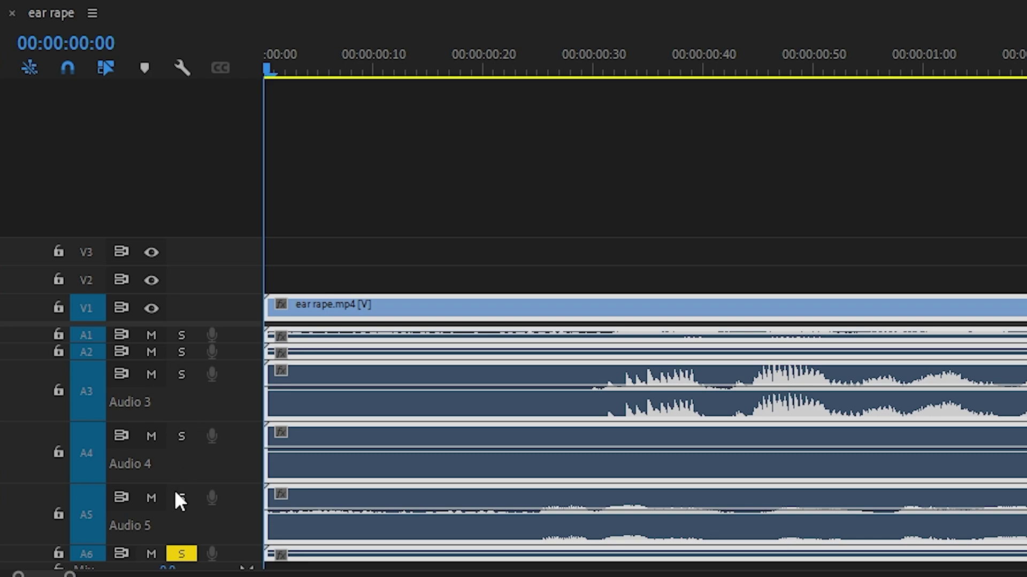
Step: Mute audio tracks A5 and A1, take A6 off solo, and play the sequence from the start
left_click(151, 499)
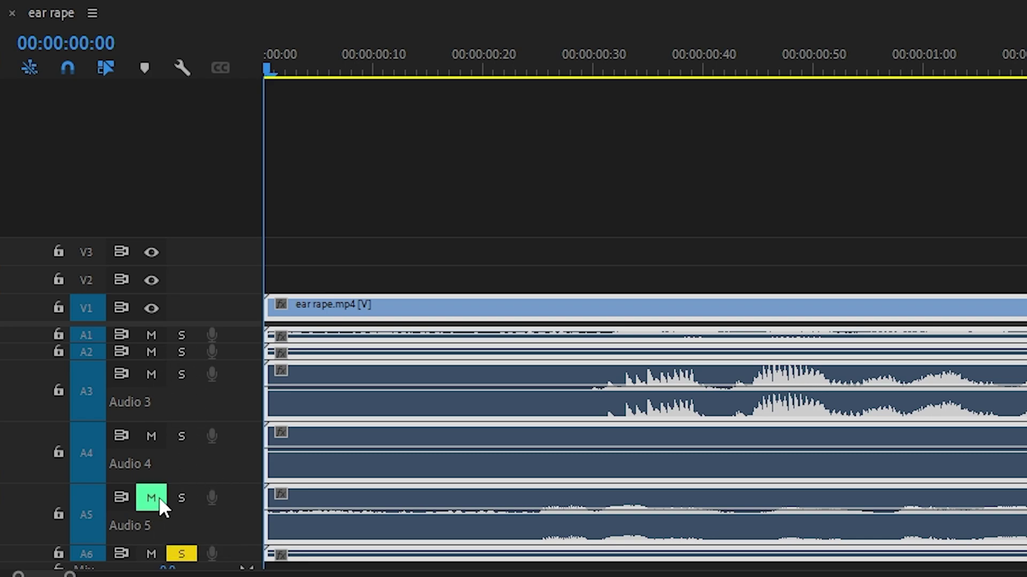
key("space")
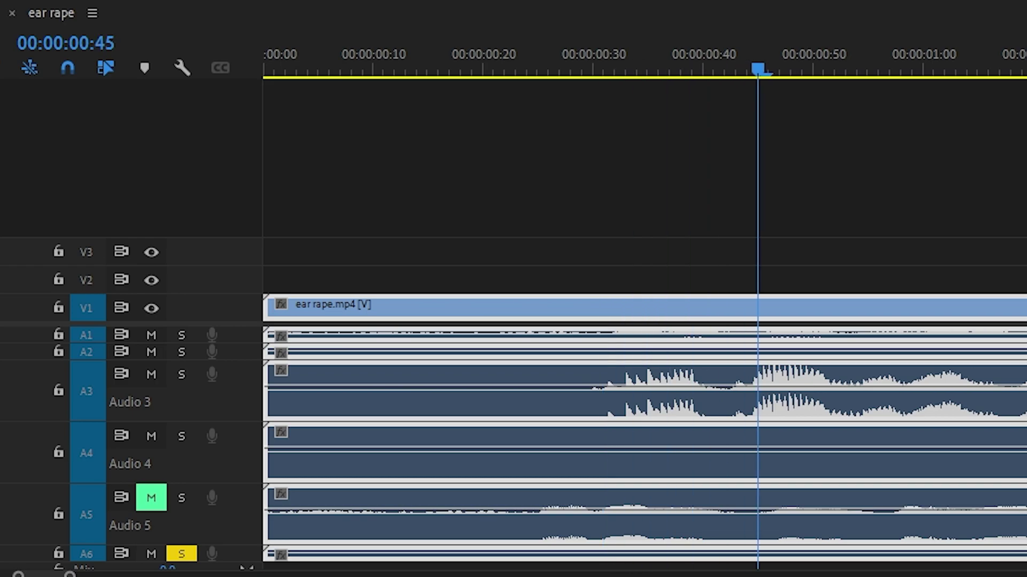
scroll(182, 567, "right", 3)
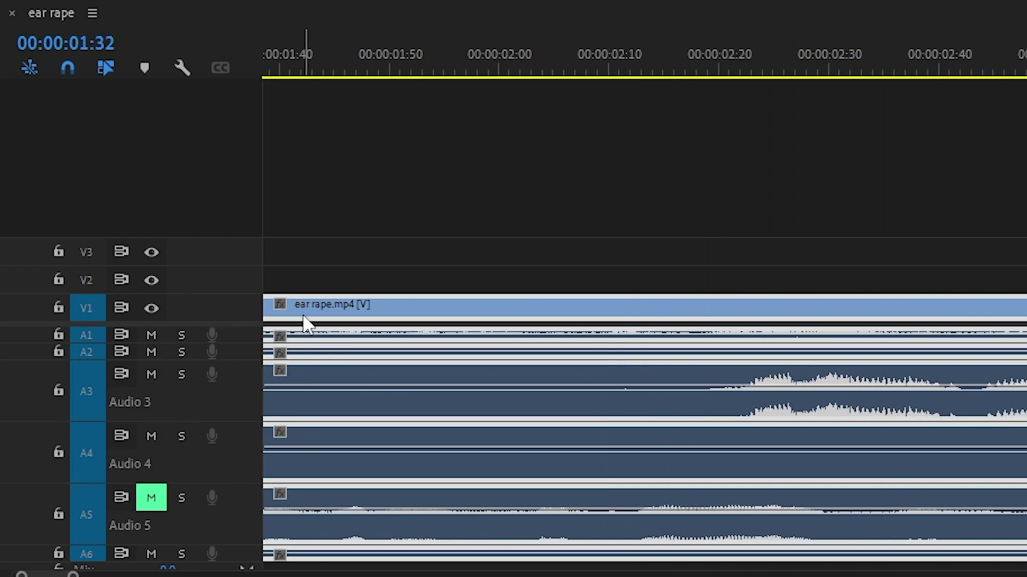
left_click(152, 334)
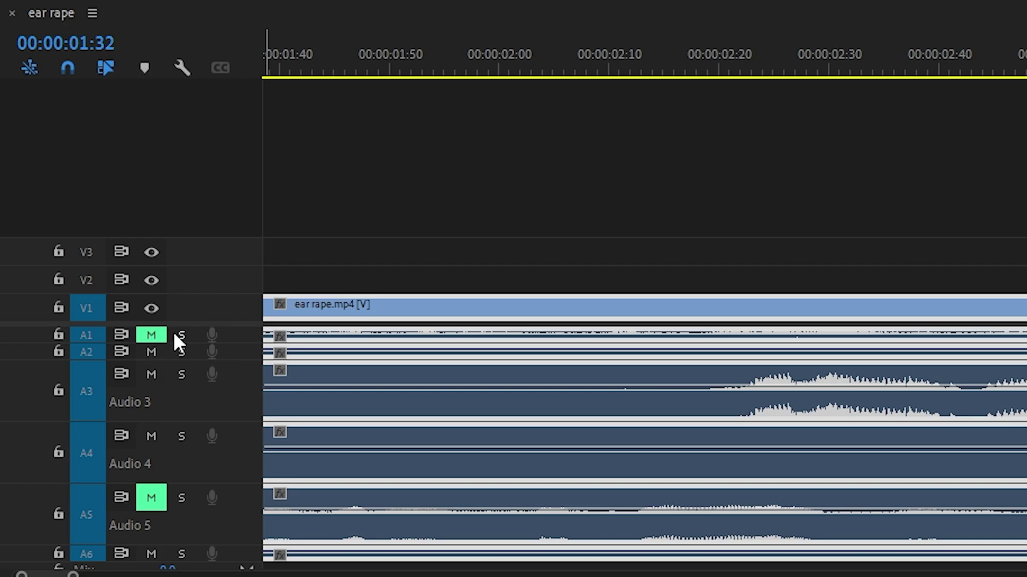
key("space")
key("Home")
key("space")
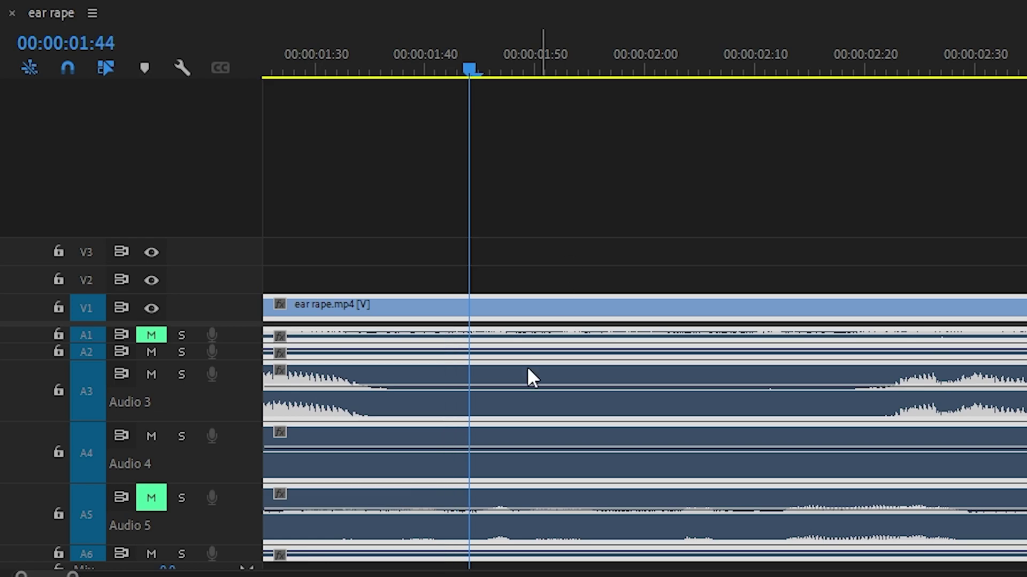
Step: Lower the volume of the clip on audio track A3 during playback, and stop the sequence
left_click_drag(361, 385, 361, 403)
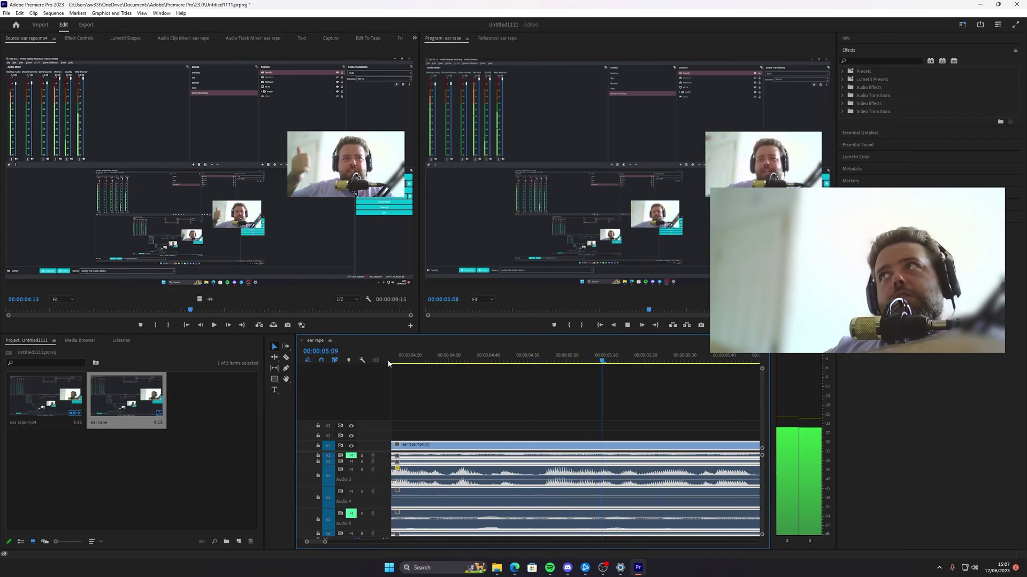
key("space")
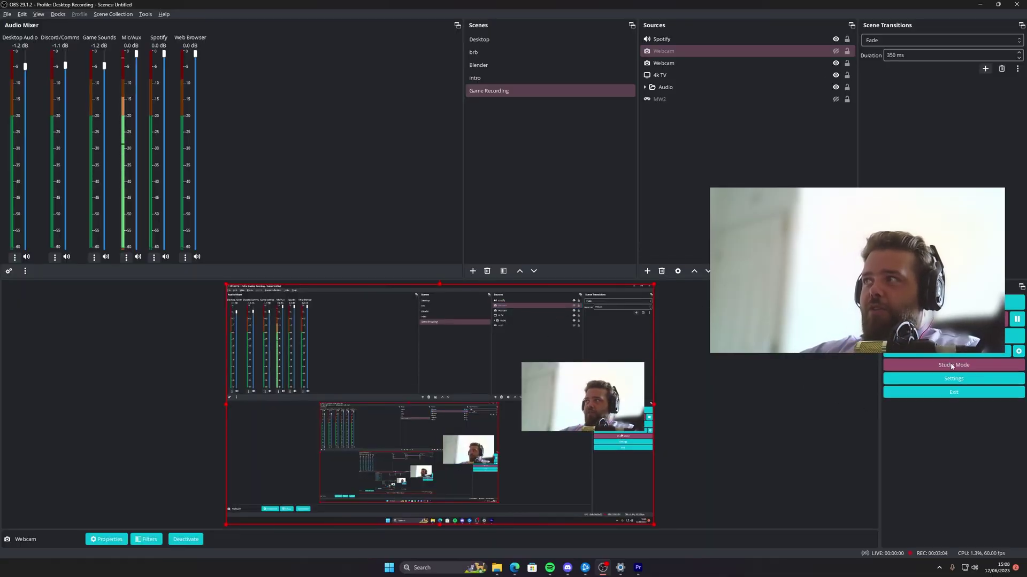
Step: Switch to OBS Studio and review the video settings and the recording output settings, including the encoder options
left_click(942, 379)
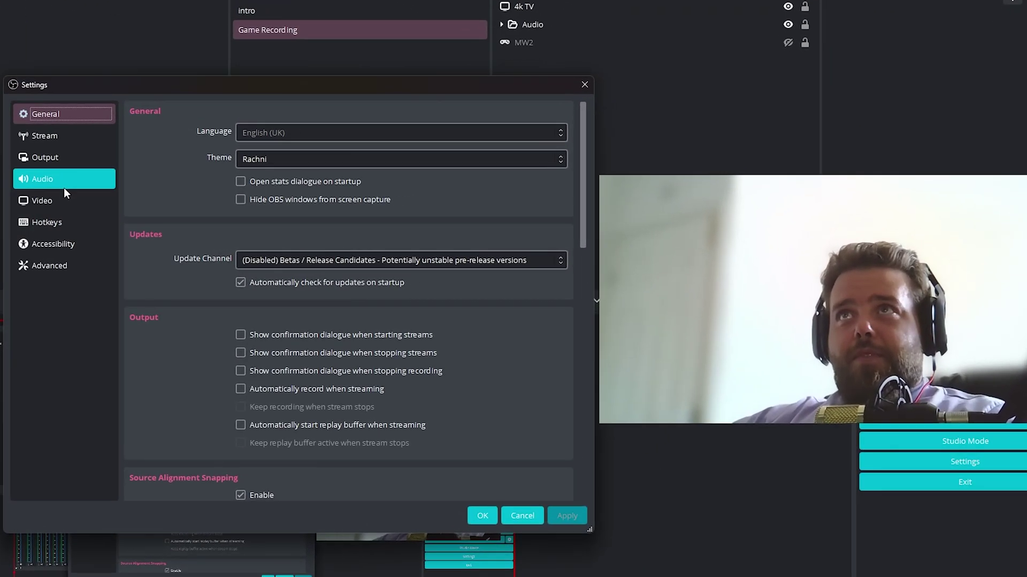
left_click(63, 196)
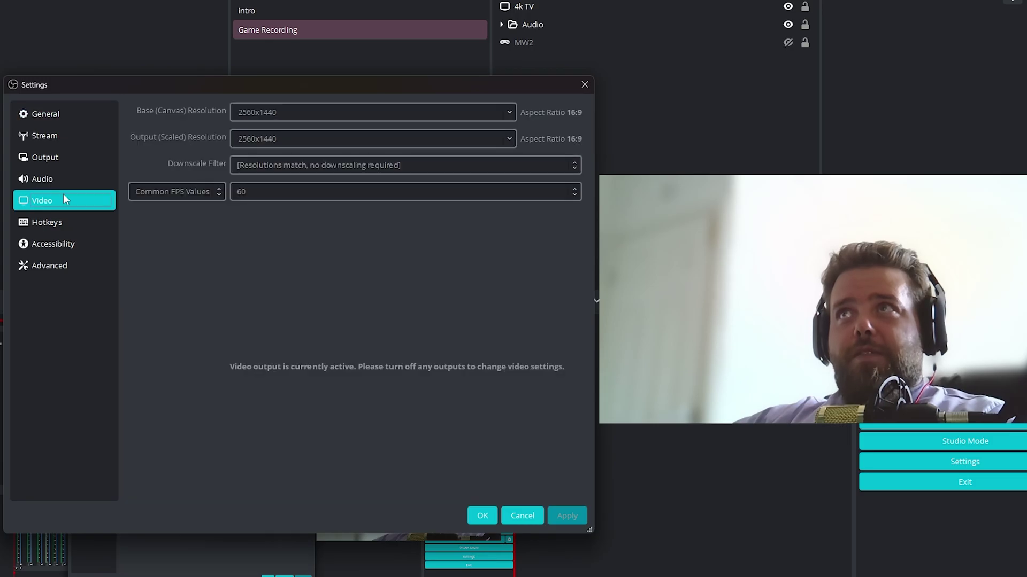
left_click(47, 162)
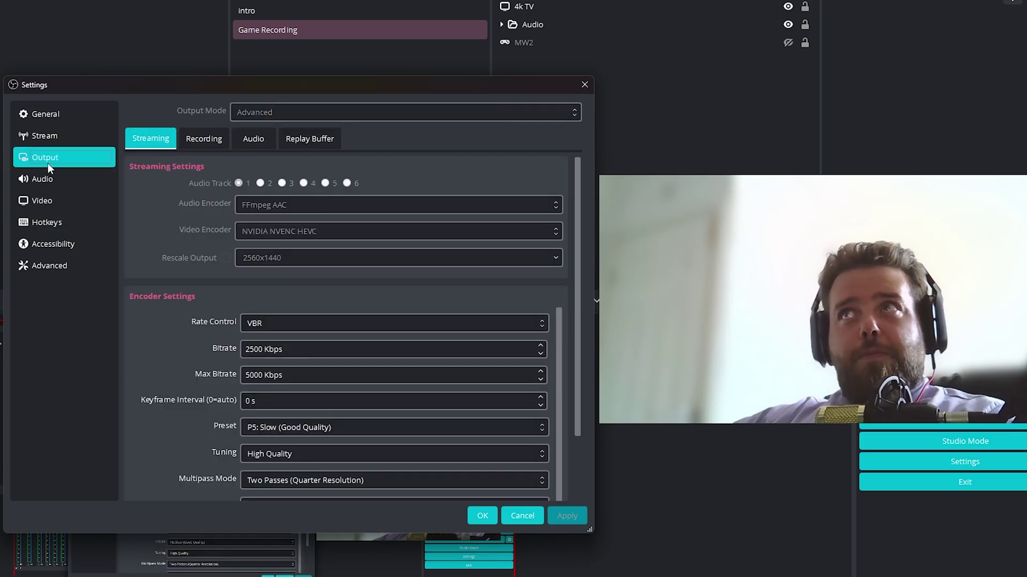
left_click(203, 138)
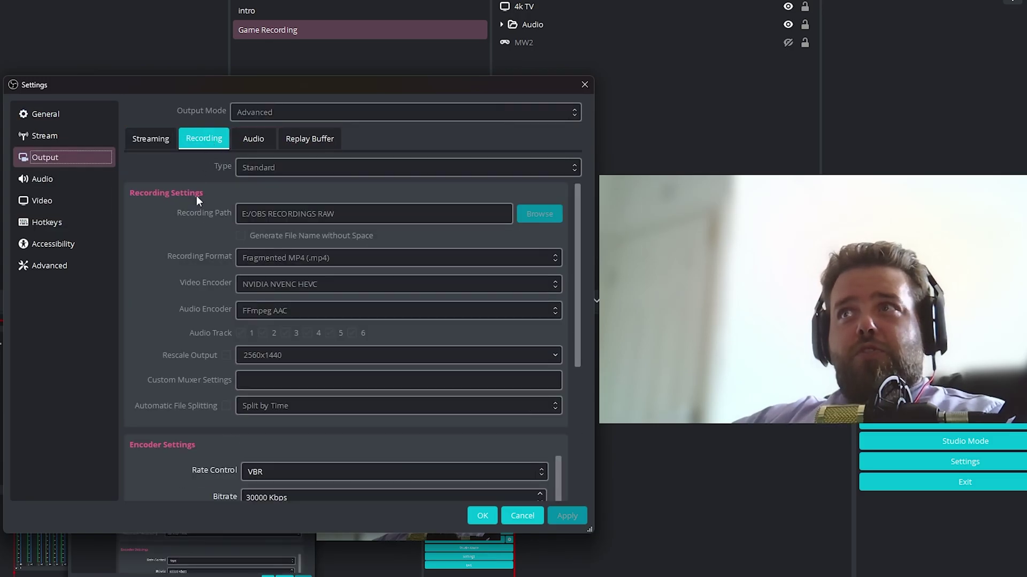
scroll(211, 235, "down", 2)
scroll(191, 270, "up", 2)
scroll(250, 292, "down", 3)
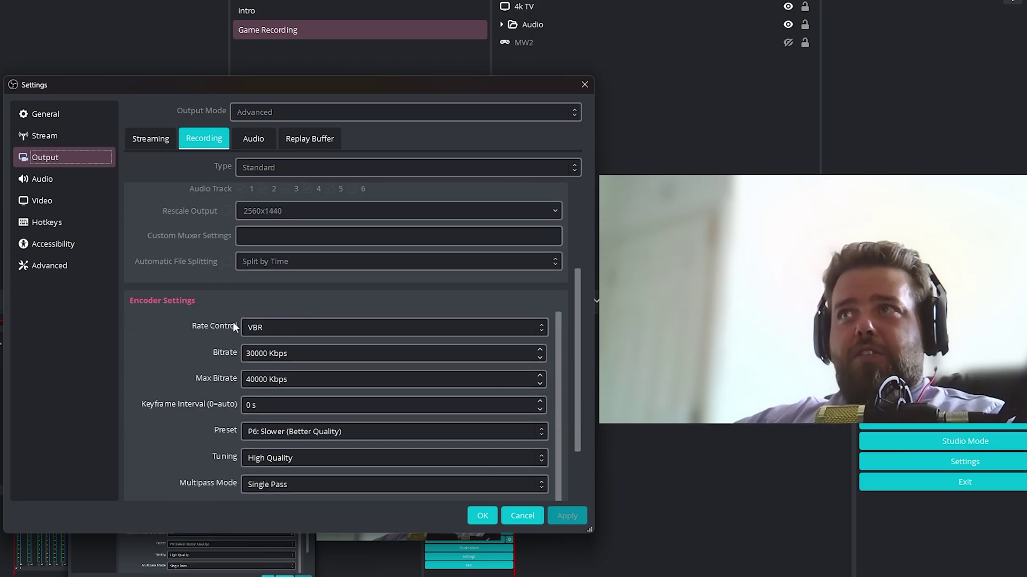
scroll(148, 383, "up", 3)
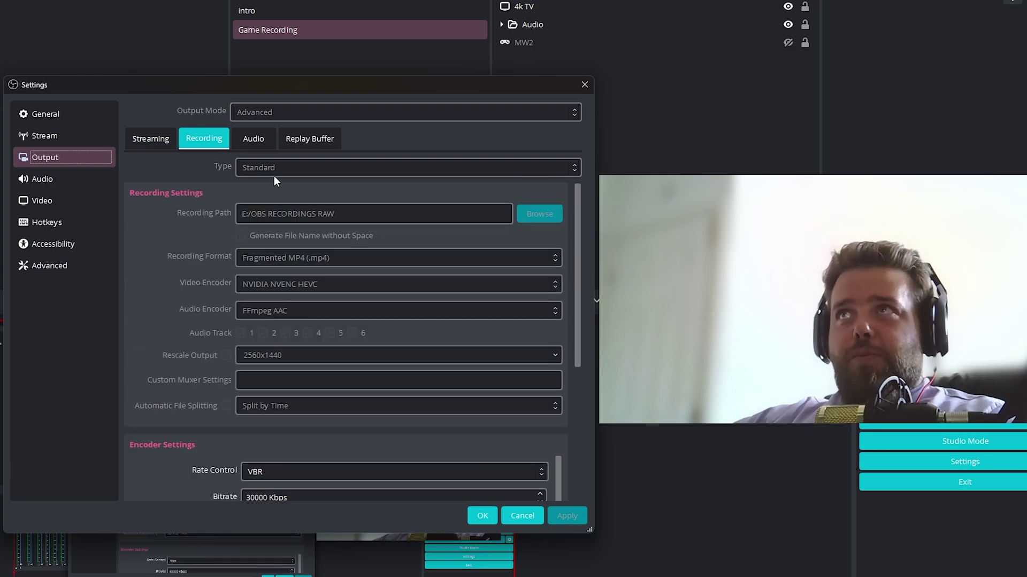
Step: Review the replay buffer options and the Save Replay hotkey, and close the settings
left_click(293, 146)
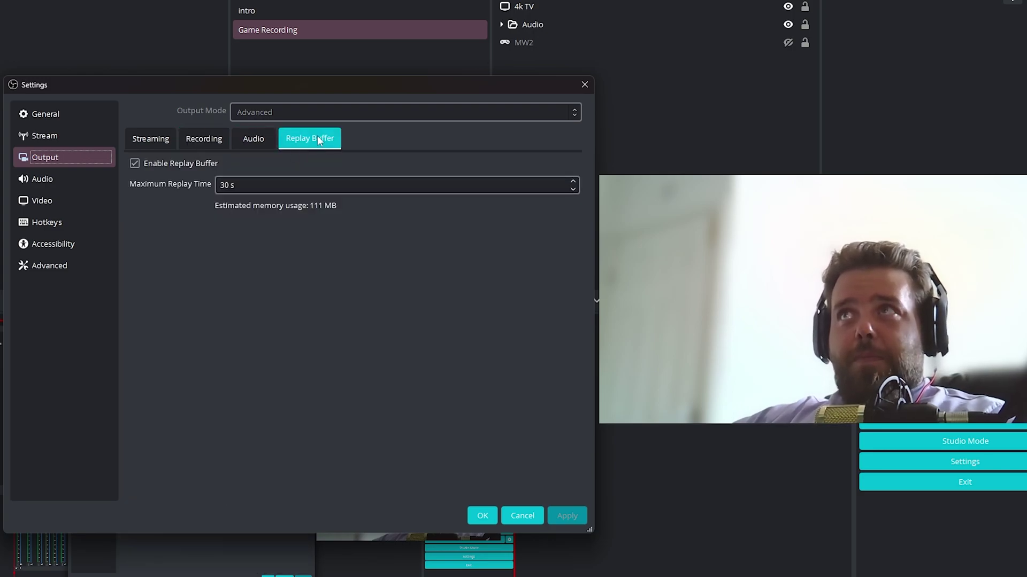
left_click(226, 180)
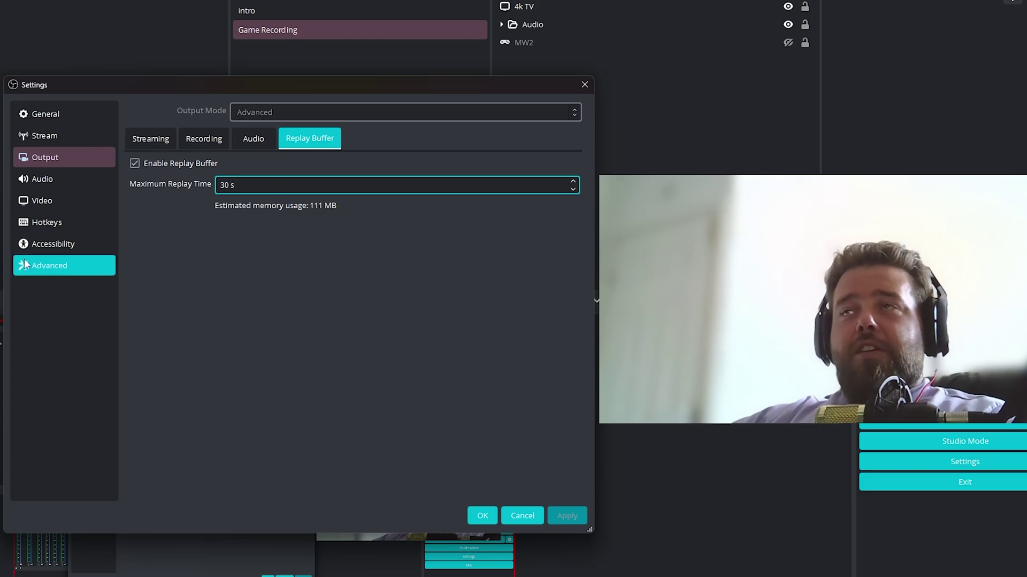
left_click(62, 220)
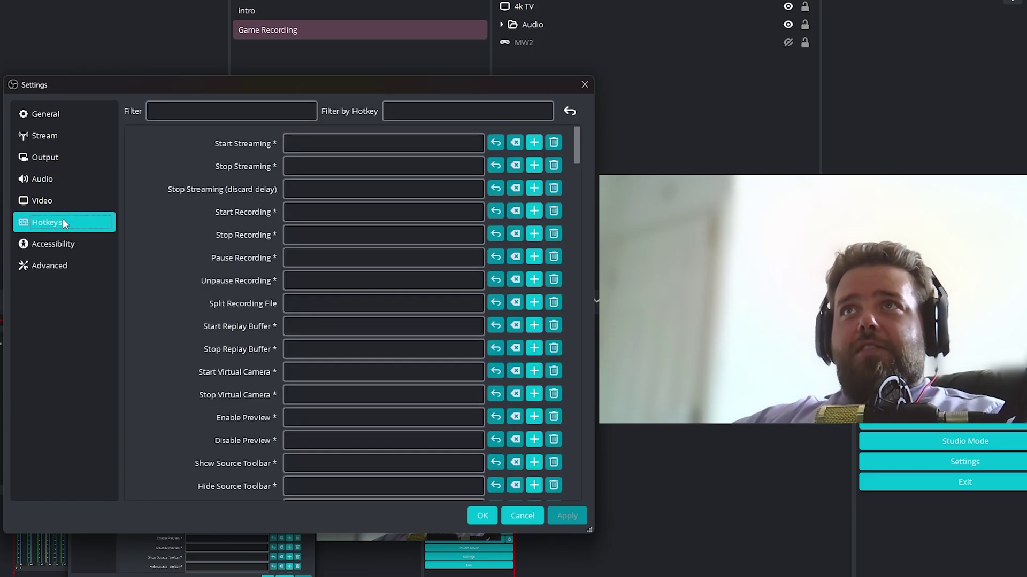
scroll(223, 232, "down", 8)
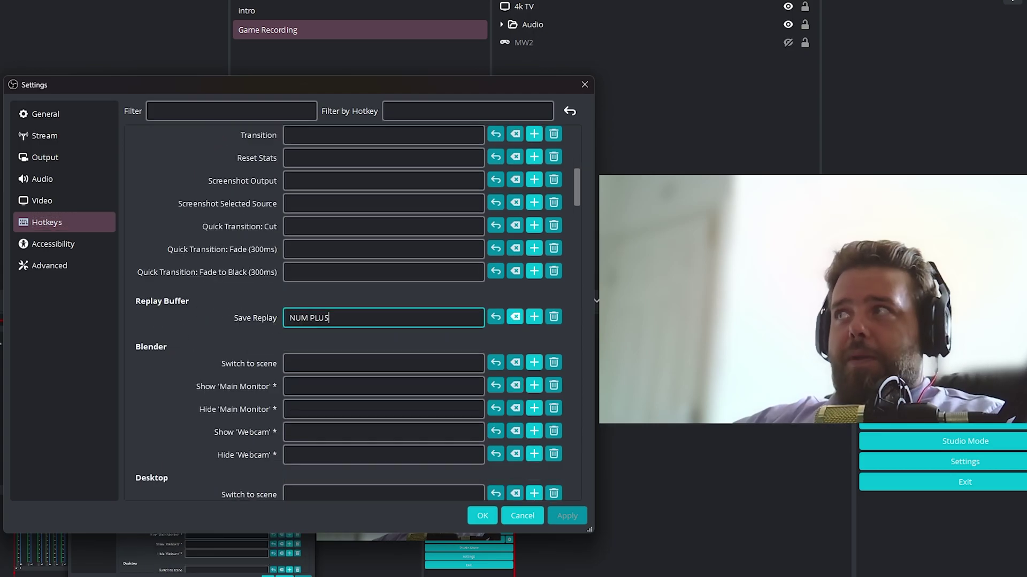
left_click(556, 515)
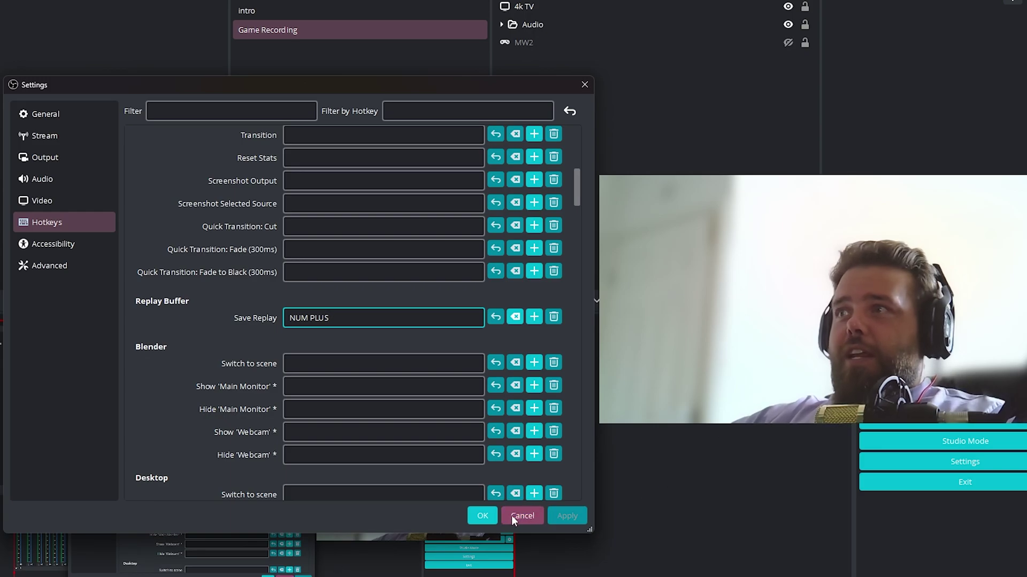
left_click(482, 516)
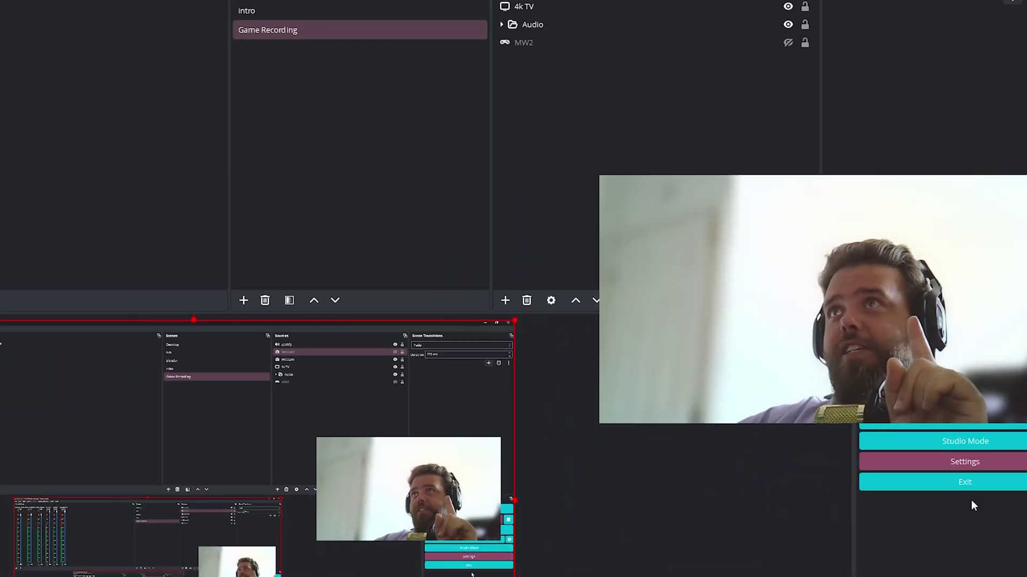
Step: Reopen the settings and review the recording output's audio tracks and the names and bitrates of each track
left_click(954, 523)
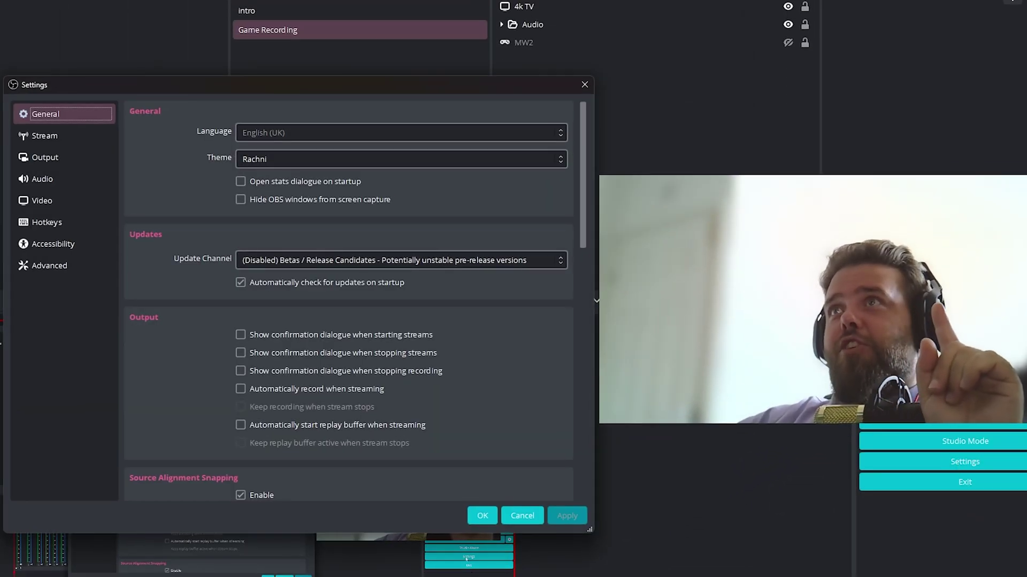
left_click(45, 199)
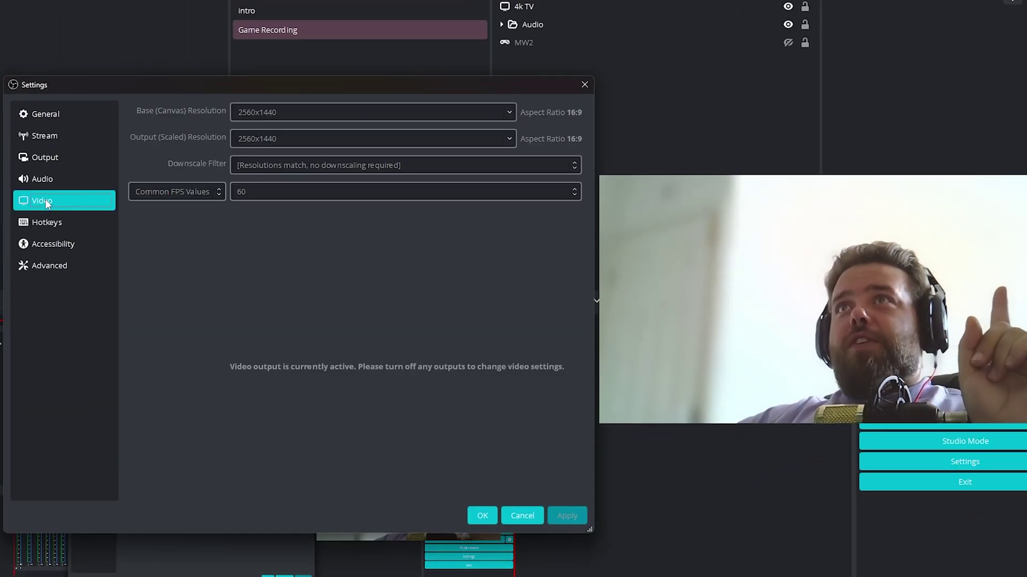
left_click(46, 159)
left_click(191, 139)
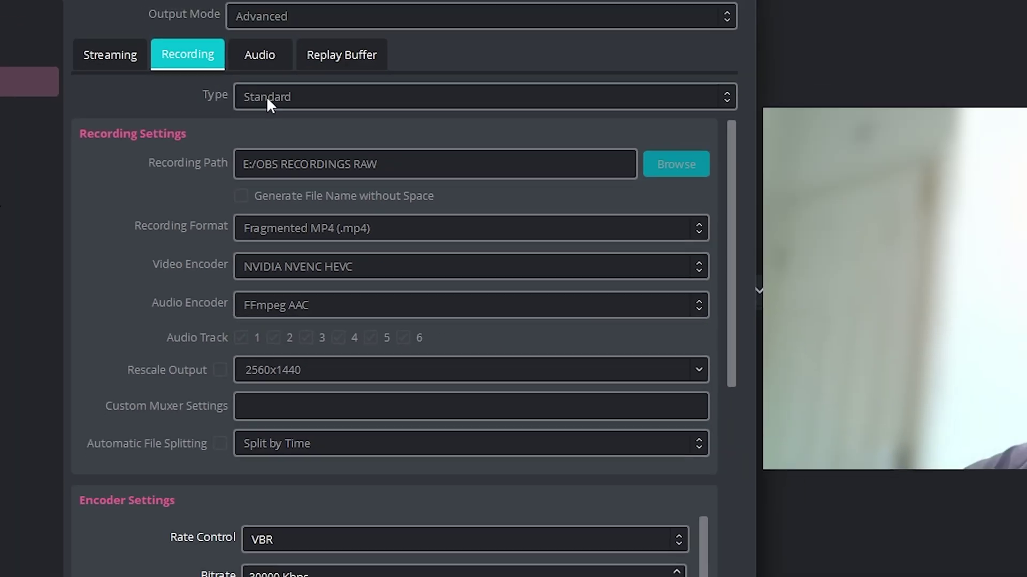
left_click(259, 145)
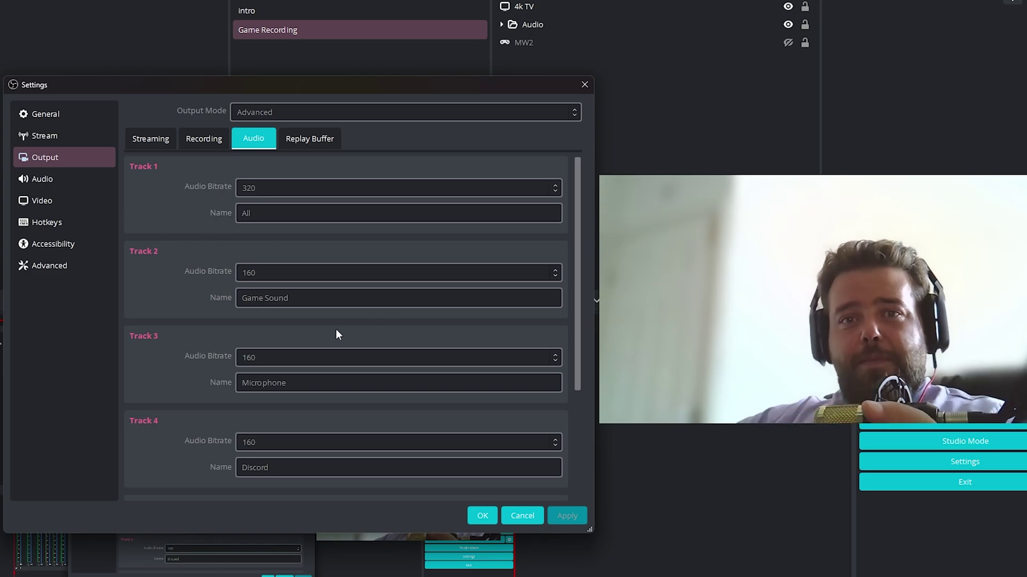
Step: Switch to the recording in VLC media player and show its list of audio tracks
key("alt+Tab")
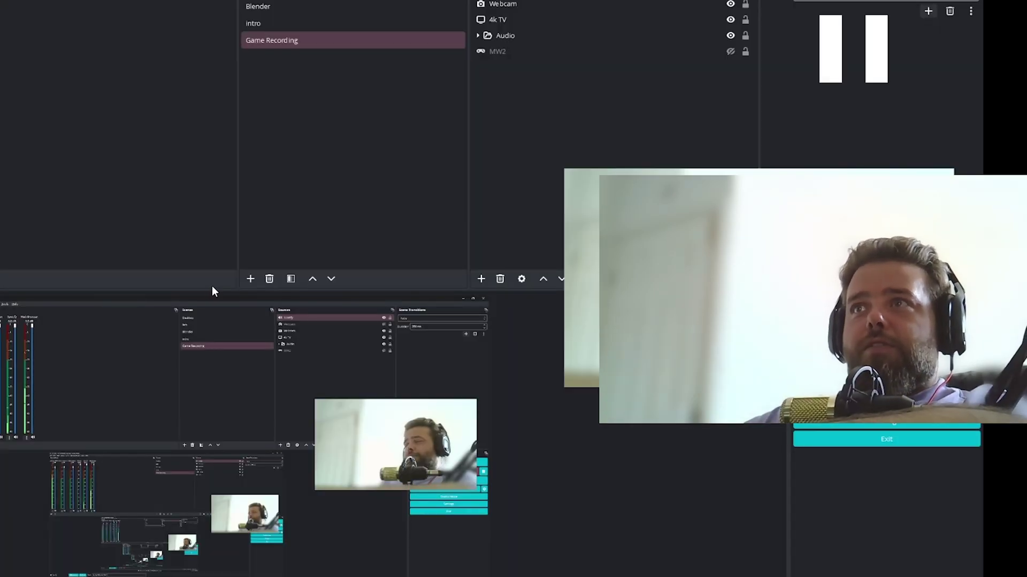
right_click(227, 288)
mouse_move(298, 368)
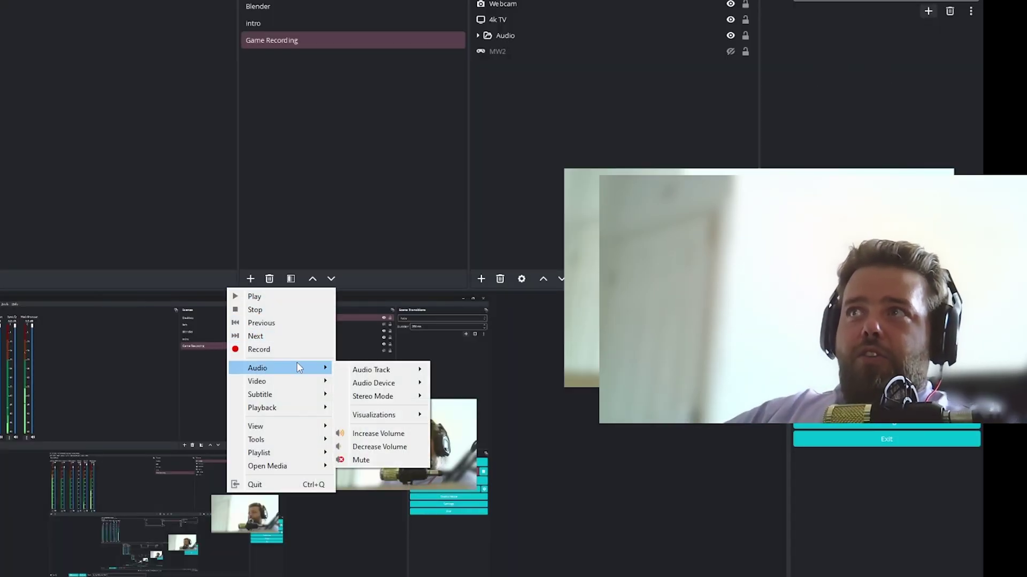
mouse_move(353, 370)
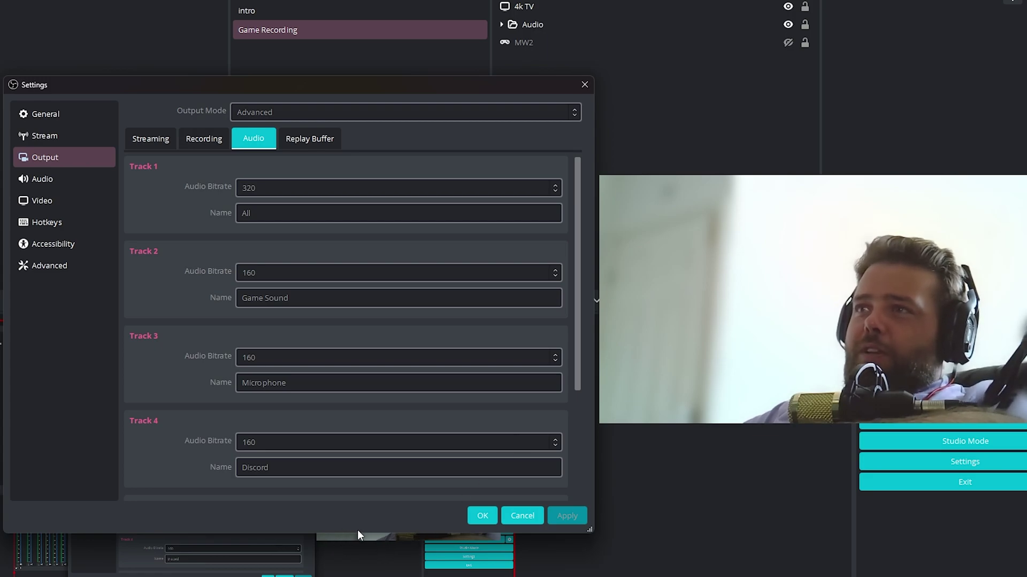
Step: Make the OBS settings window taller so that the output audio settings for Track 5 are shown
left_click_drag(357, 532, 358, 576)
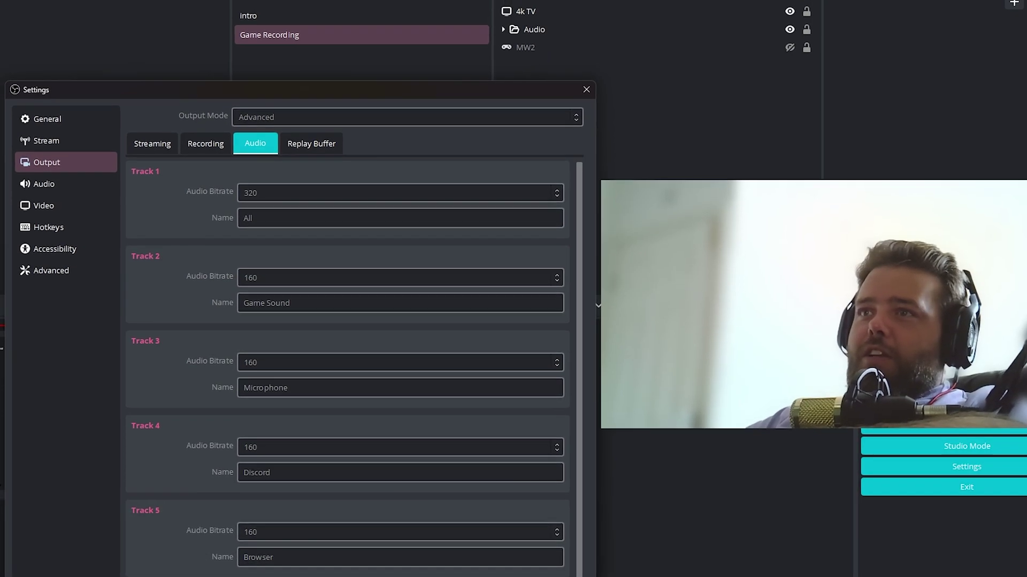